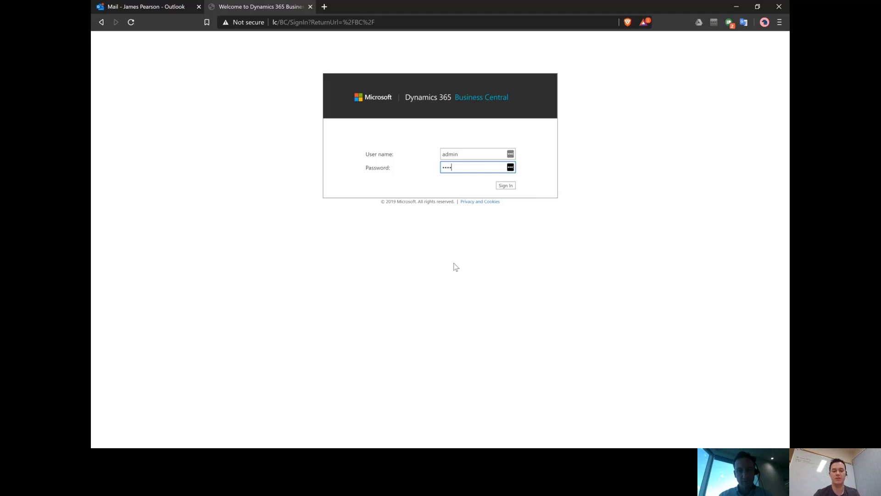
Step: Submit the sign-in credentials to reach the Landed Costs Co Role Center
key(Return)
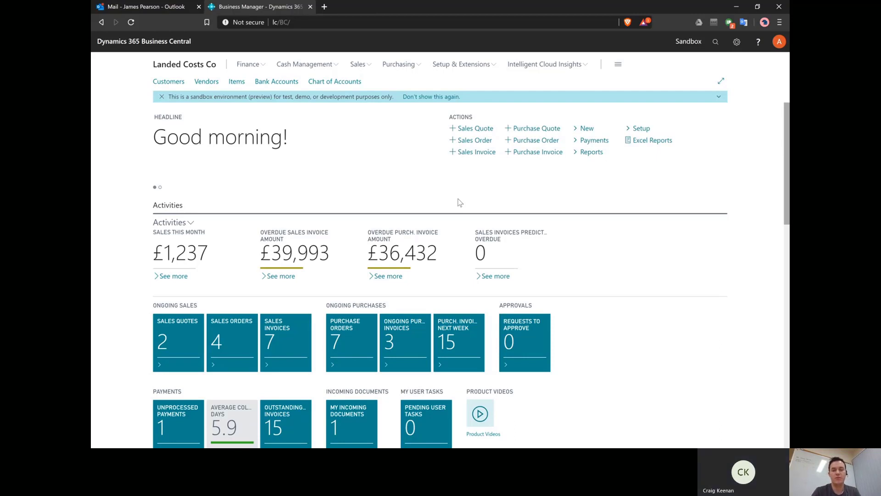
Step: Open Landed Cost Types via Tell Me ('landed c') and check DUTY's calculation type
key(alt+q)
text(land)
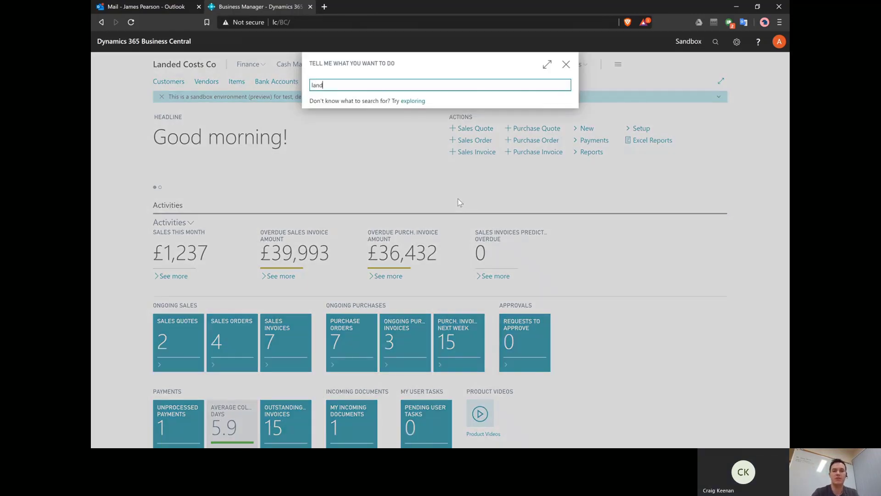
text(ed c)
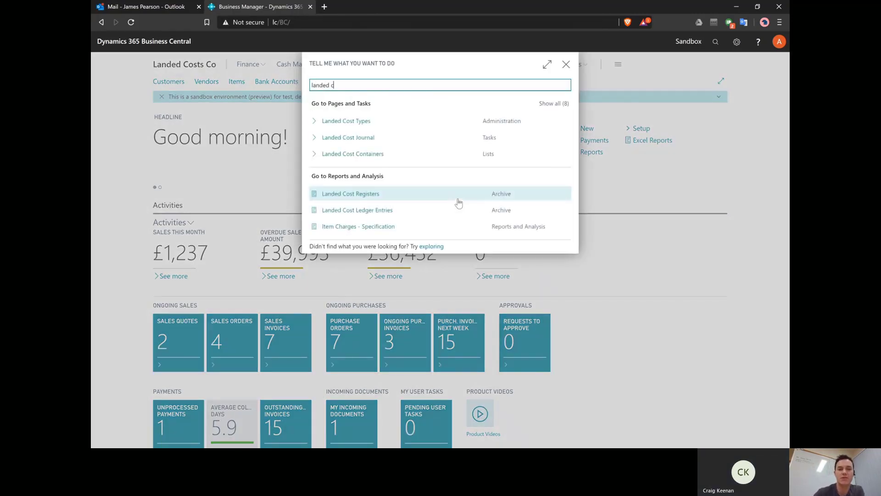
click(339, 125)
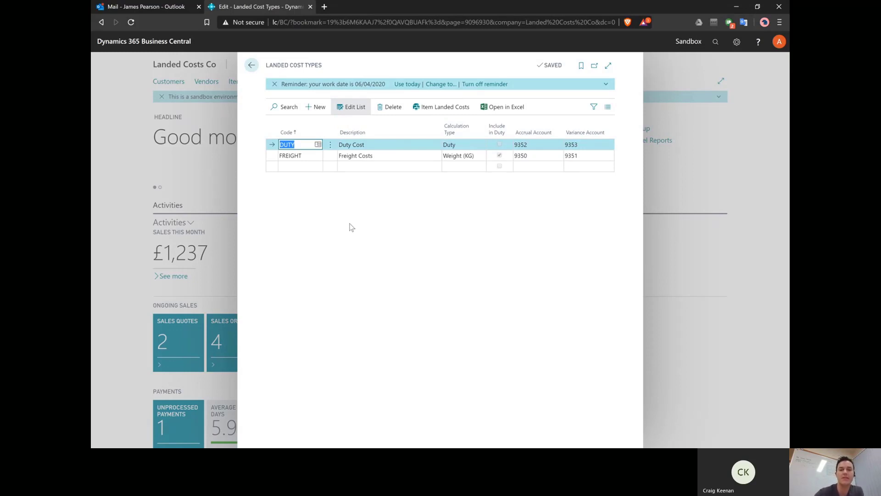
click(467, 144)
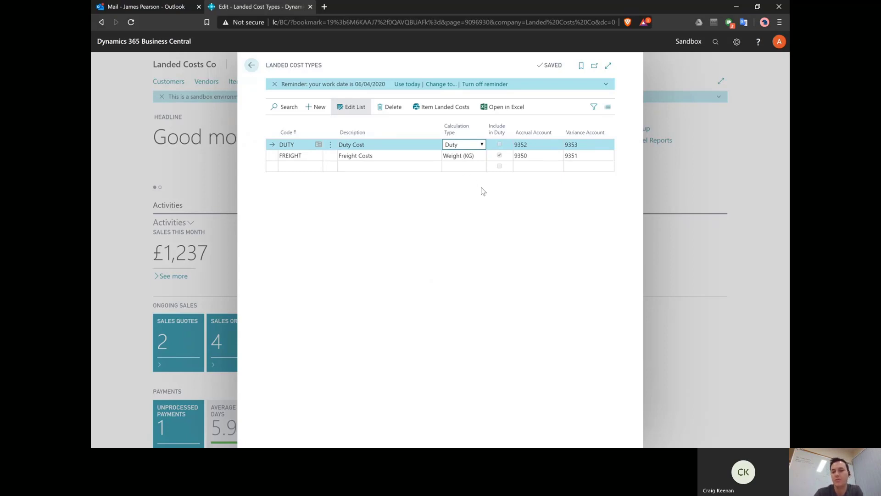
click(516, 185)
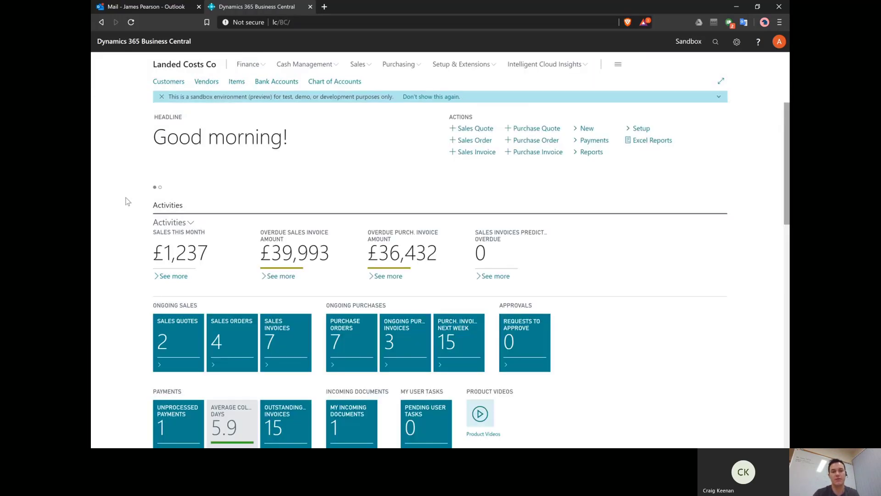
Step: Close Landed Cost Types and open the 1000 Imported Item card from the Items list
click(128, 201)
key(alt+q)
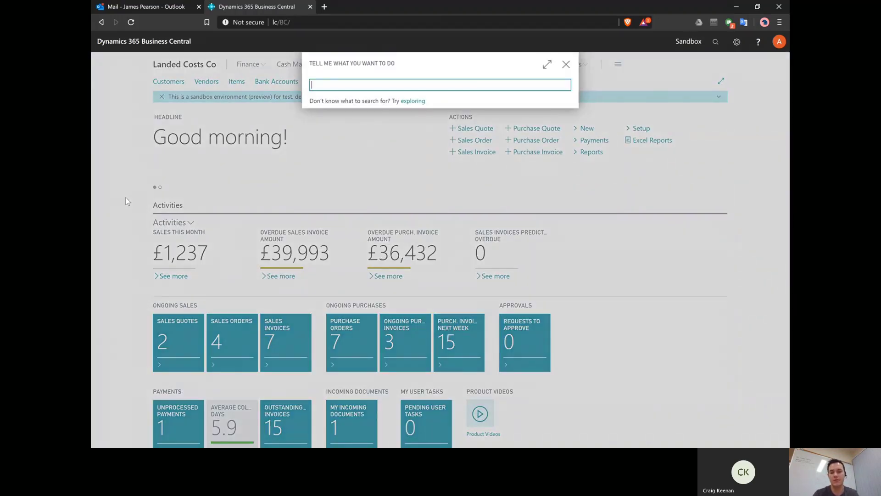
text(item)
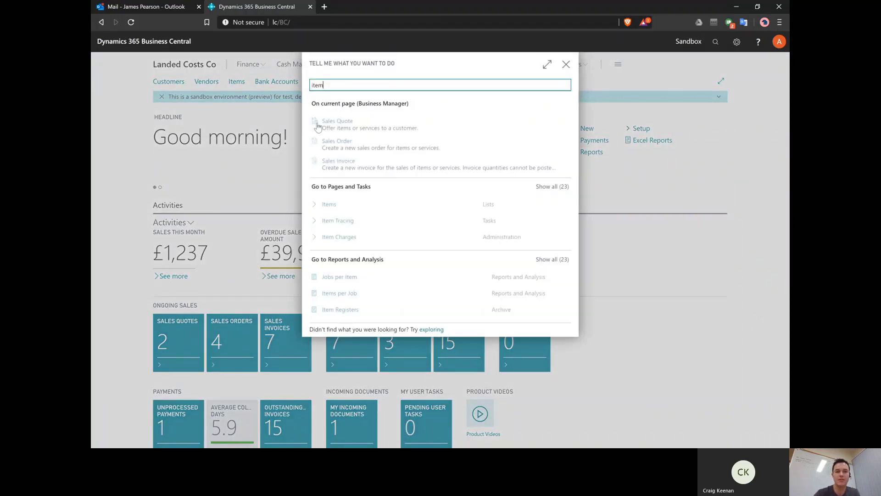
click(334, 202)
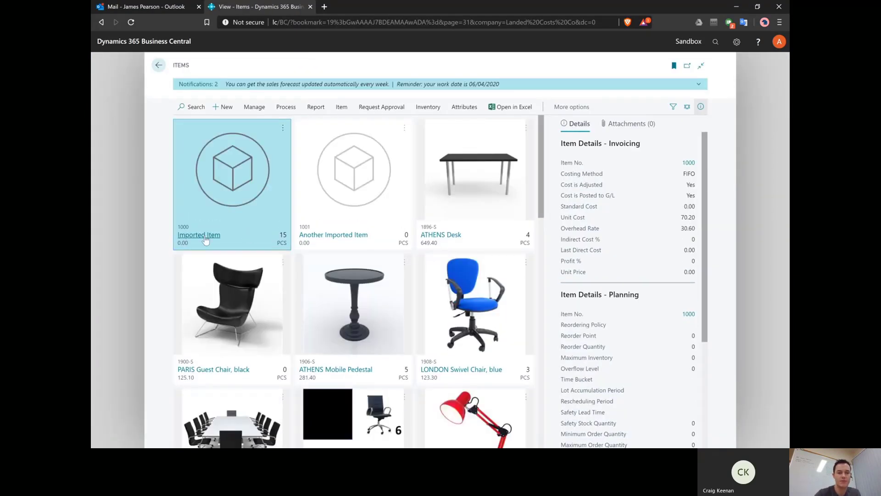
click(205, 237)
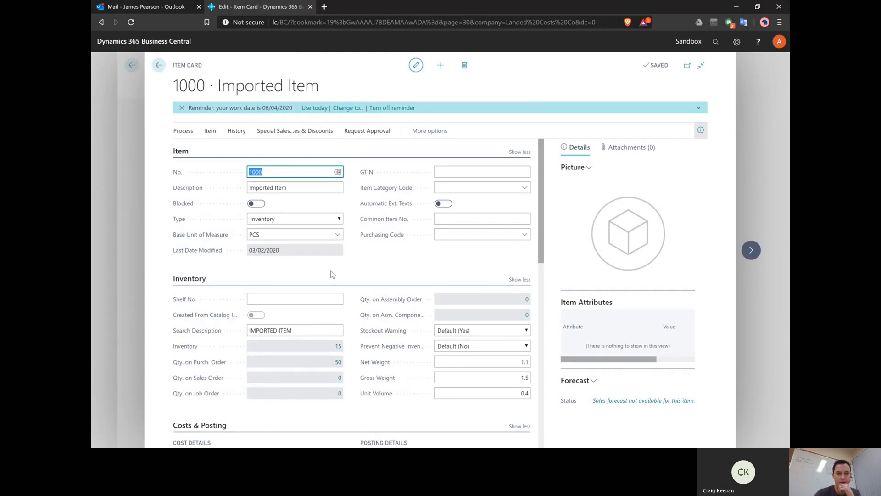
Step: Check the item's Base Cost of 50 and drill into its Landed Costs value
scroll(332, 274, down, 5)
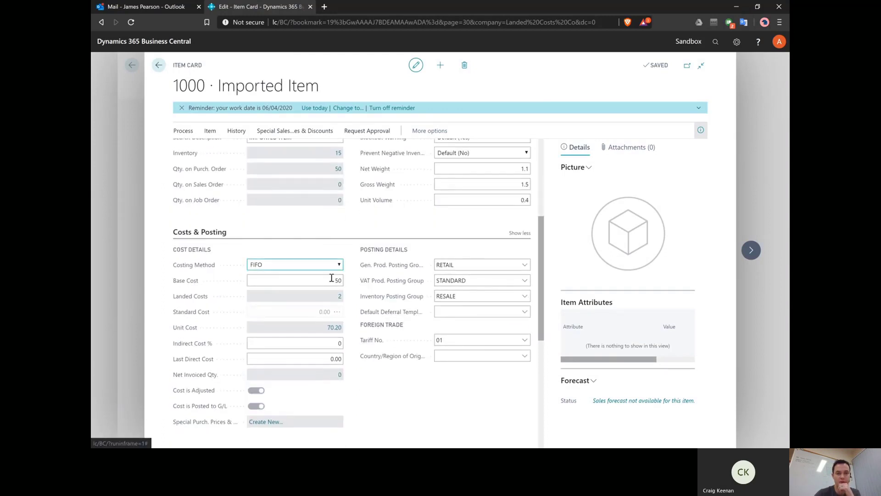
click(331, 278)
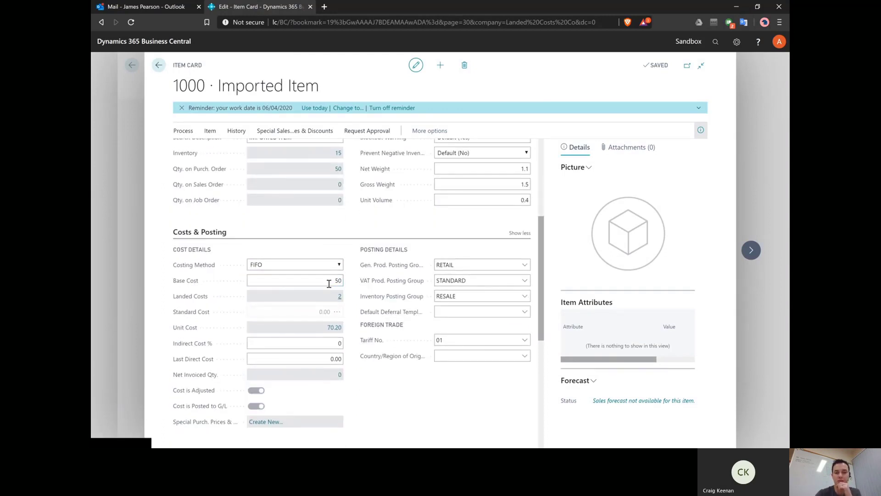
scroll(429, 403, down, 1)
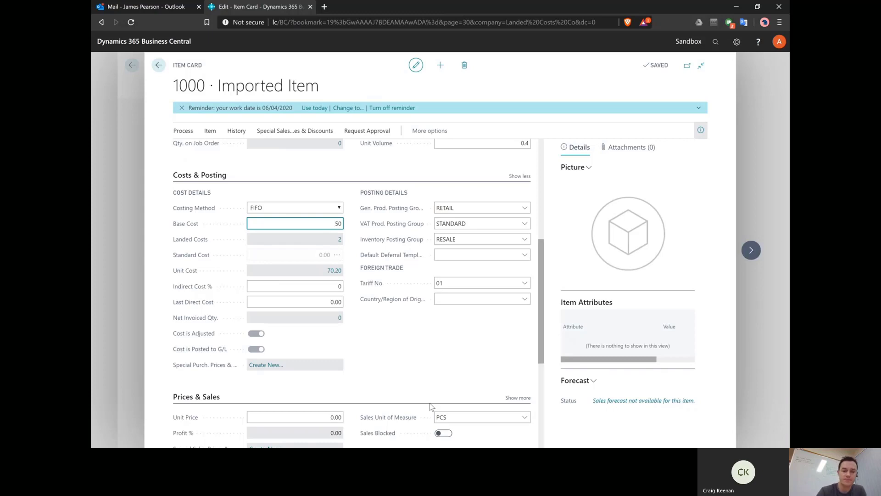
click(341, 245)
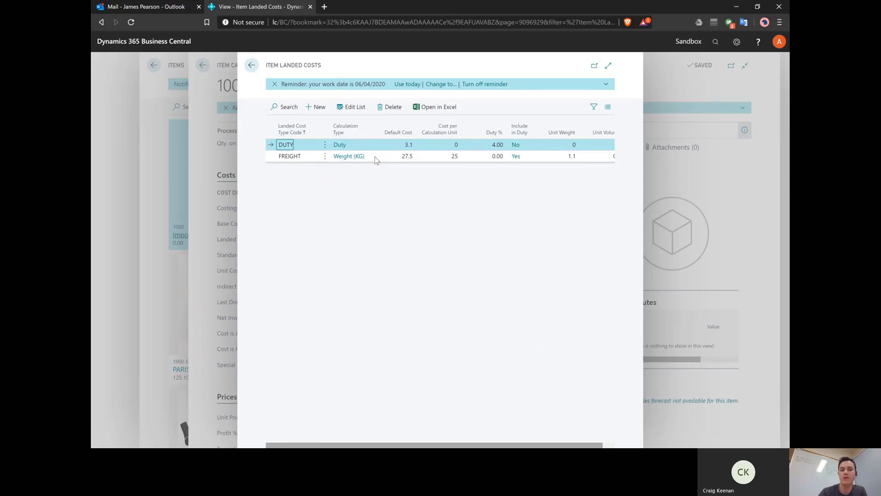
Step: Compare FREIGHT's 27.5 default cost with DUTY's 3.1 default and 4.00 rate, then return to the item card
click(438, 156)
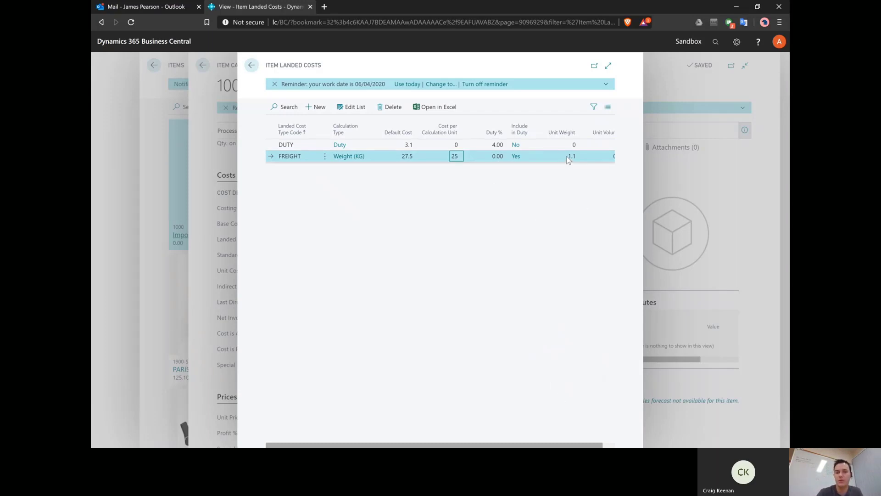
click(389, 159)
click(385, 145)
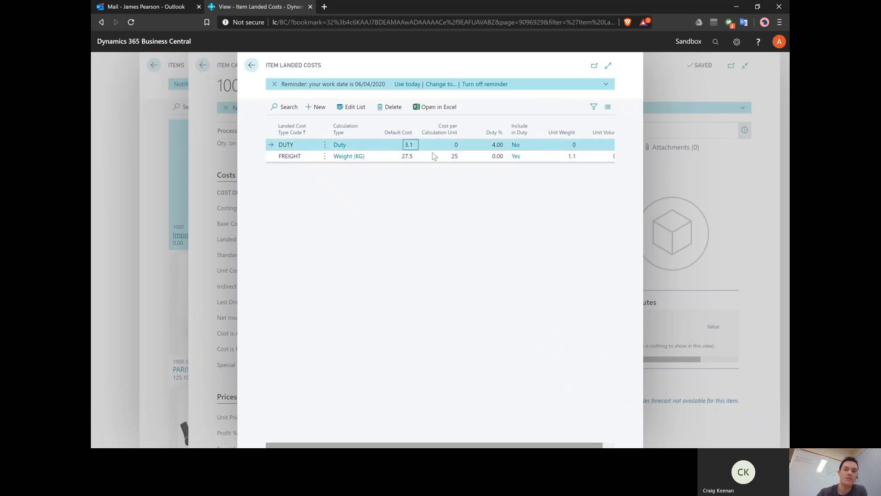
click(482, 150)
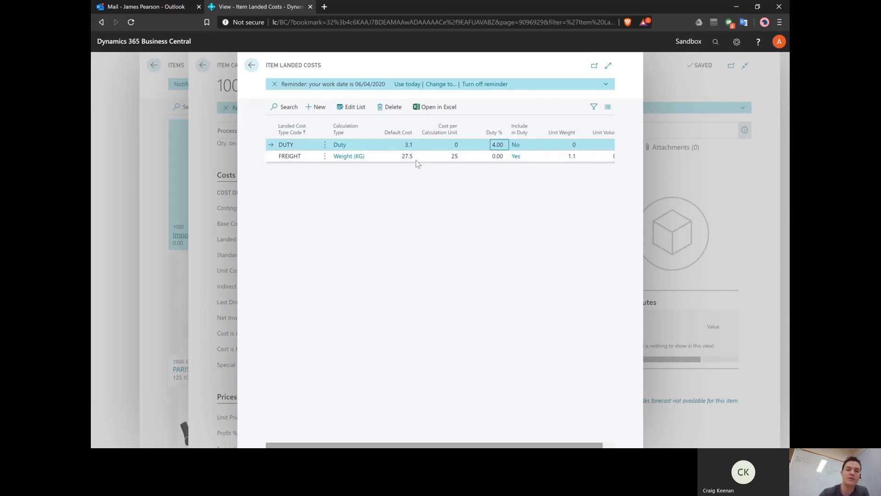
click(390, 161)
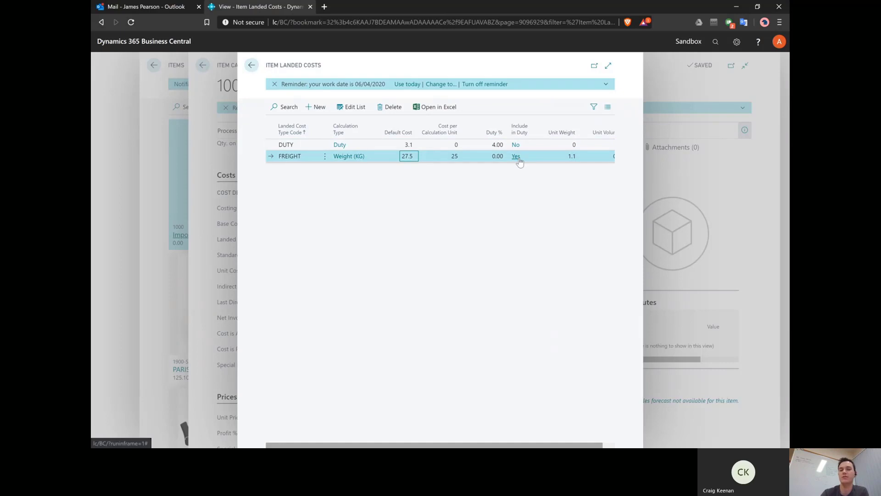
click(396, 147)
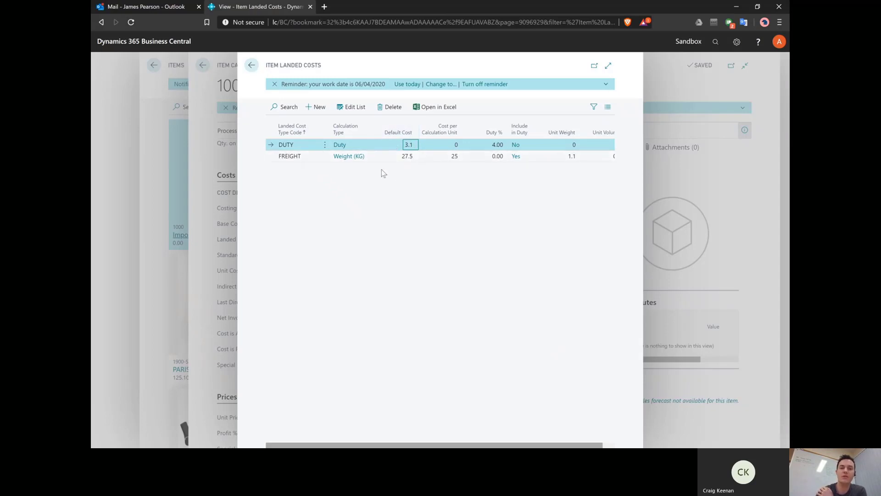
click(209, 163)
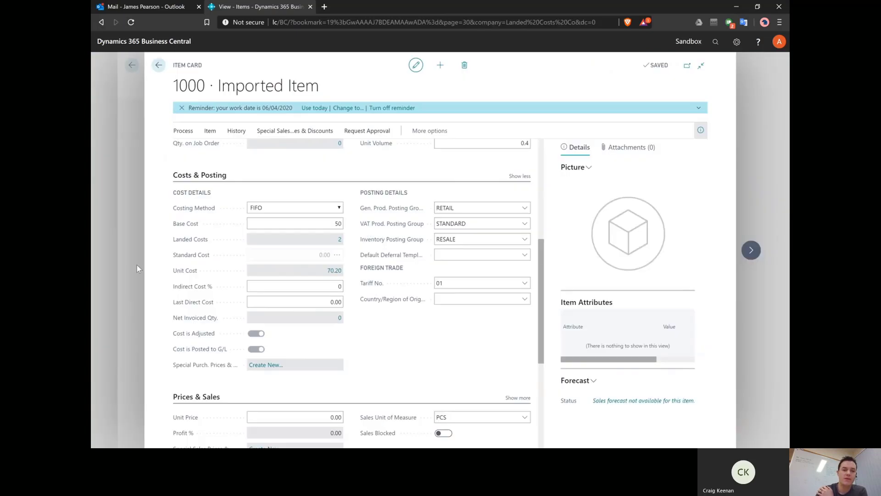
Step: Close the item pages, search 'purch order' and open purchase order 106007
click(128, 273)
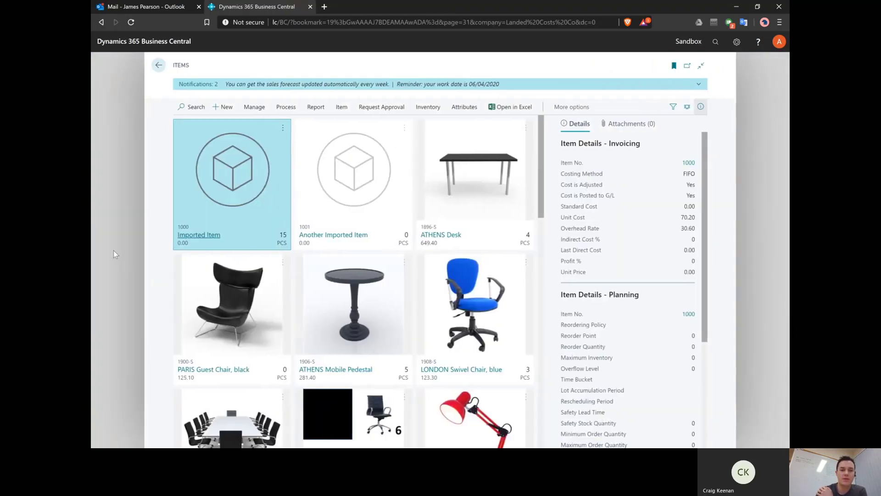
click(114, 254)
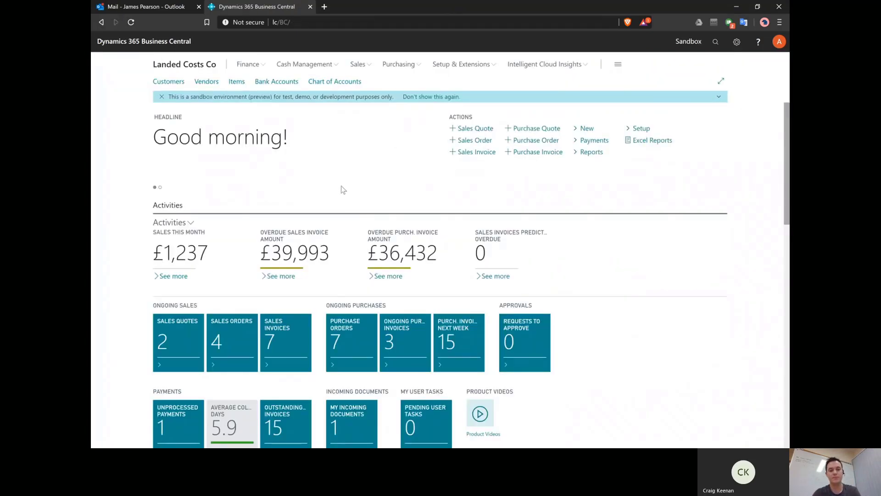
key(alt+q)
text(purch order)
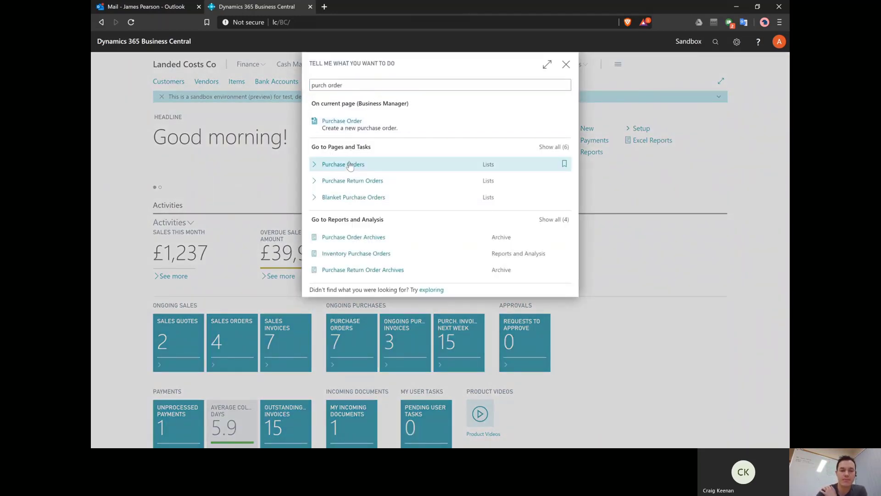
click(349, 164)
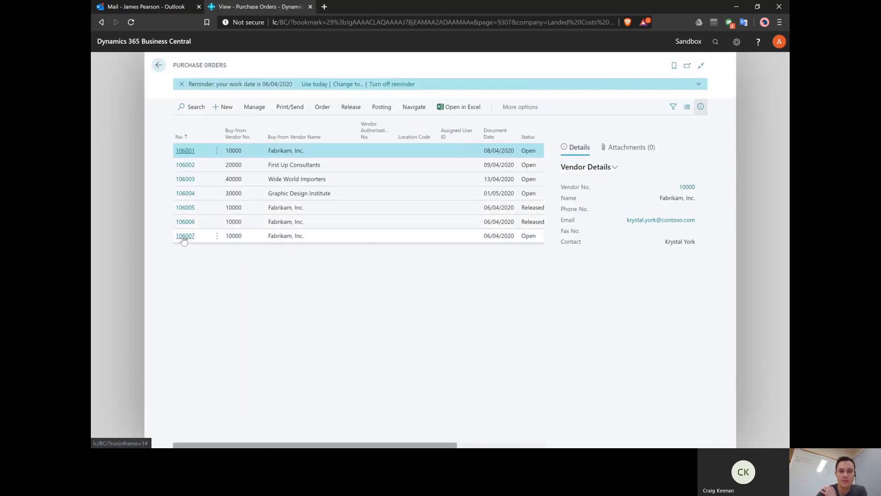
click(184, 240)
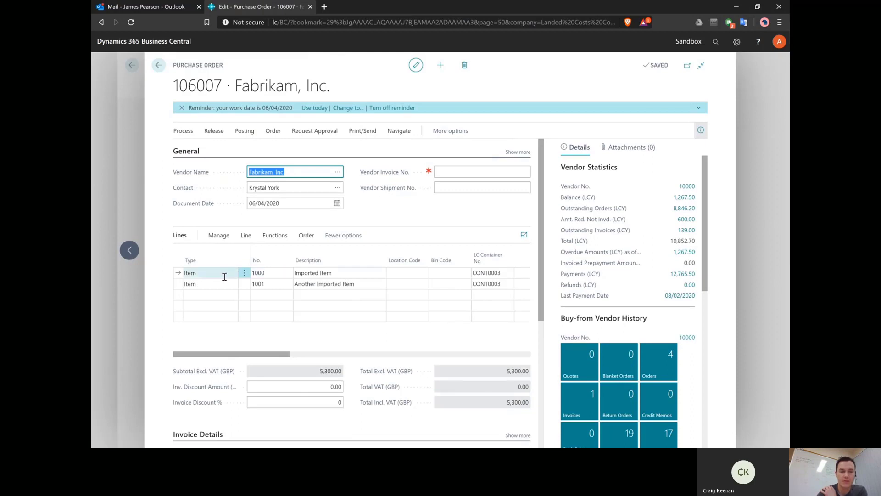
Step: Check Document Landed Costs on both lines of 106007, then list line 1's container choices
click(246, 237)
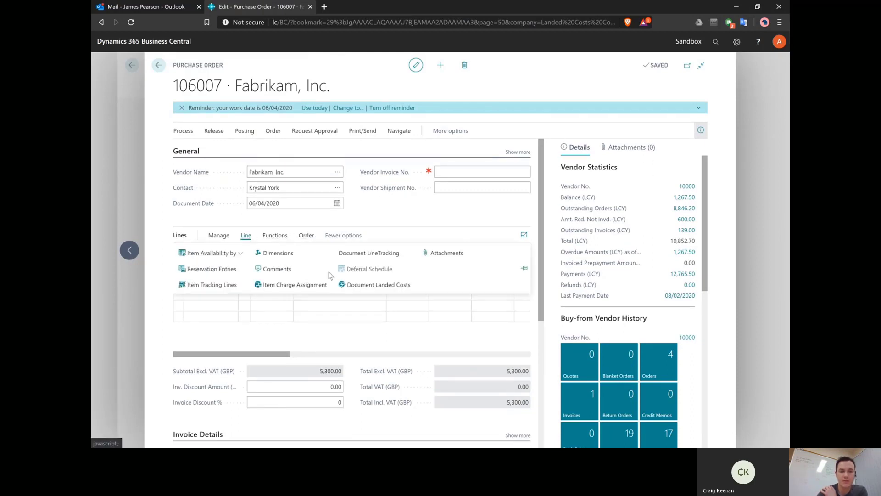
click(357, 286)
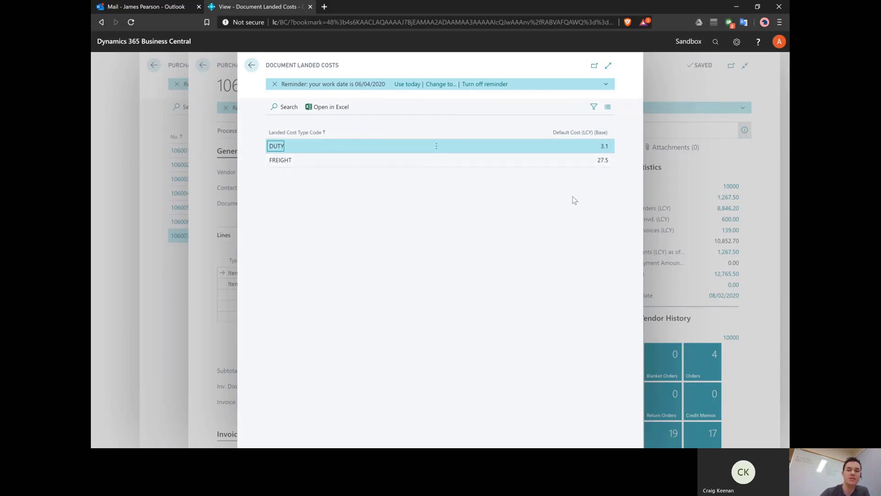
click(209, 251)
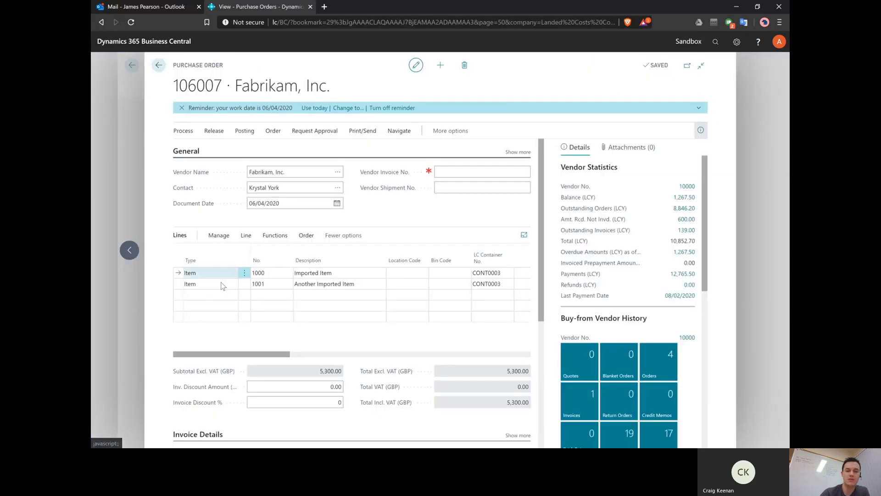
click(222, 284)
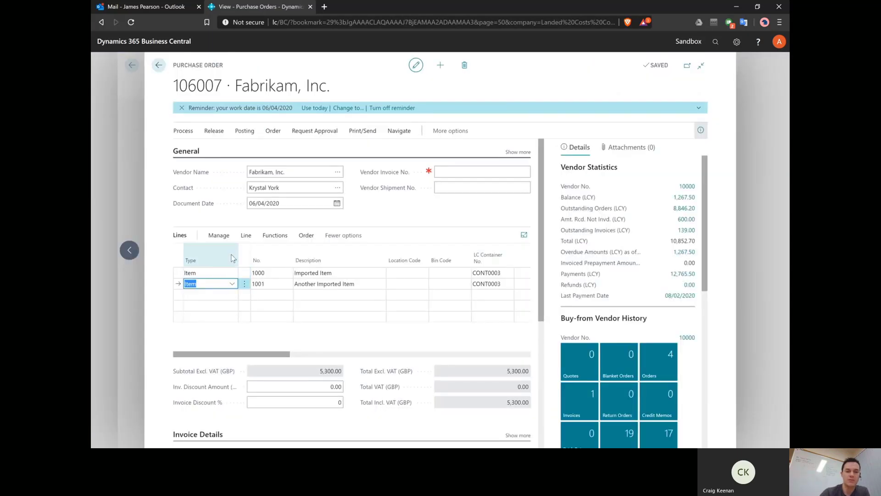
click(246, 235)
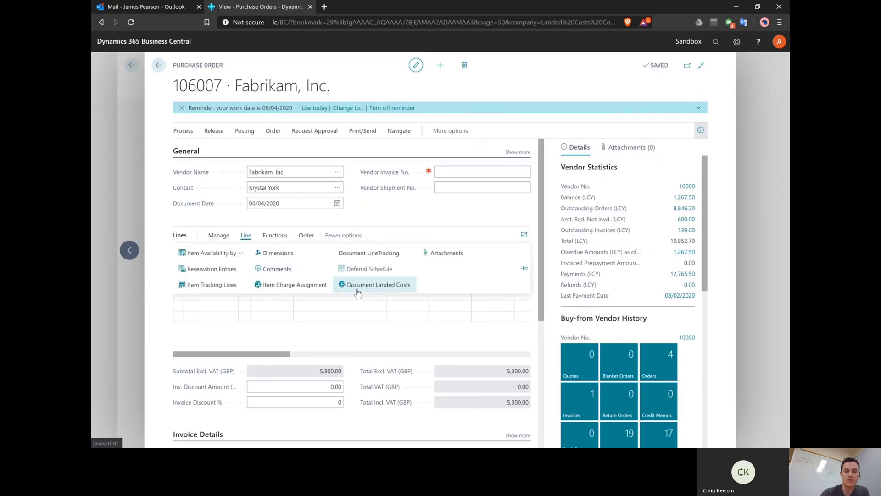
click(358, 292)
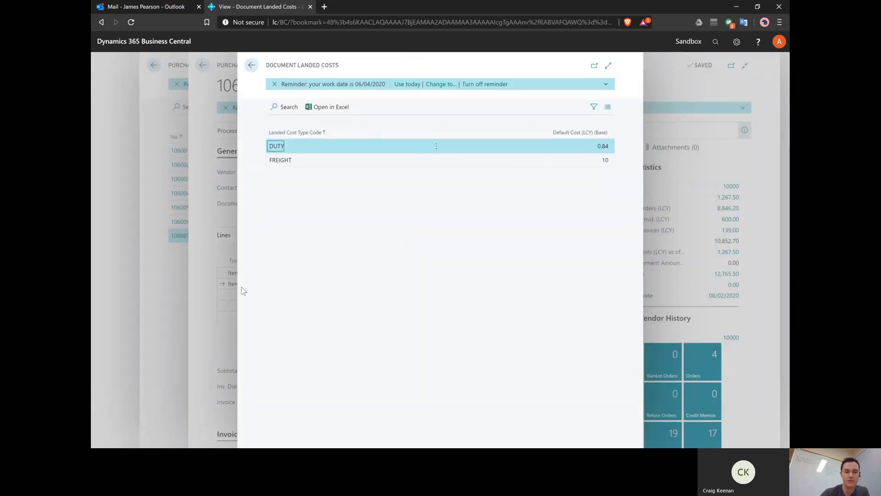
click(198, 324)
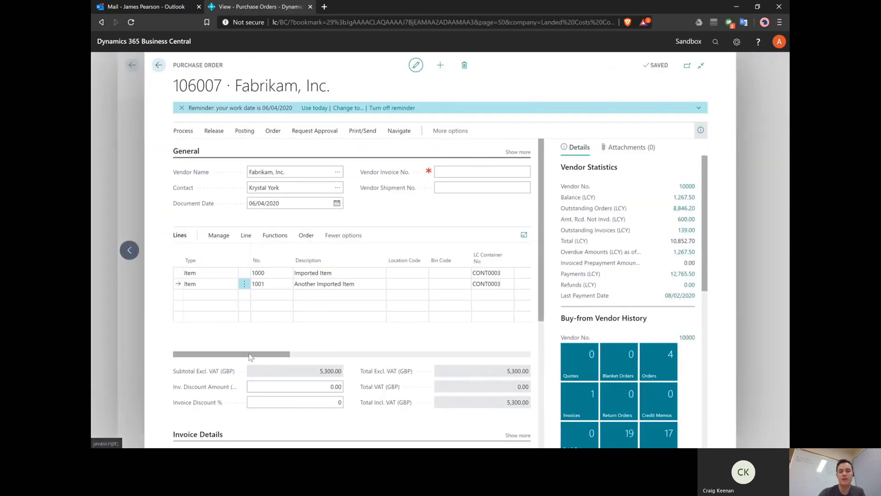
click(504, 272)
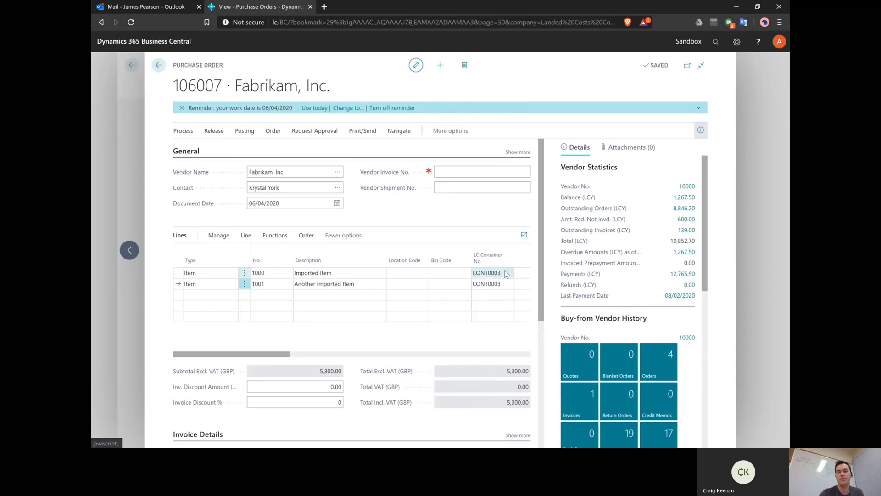
click(508, 273)
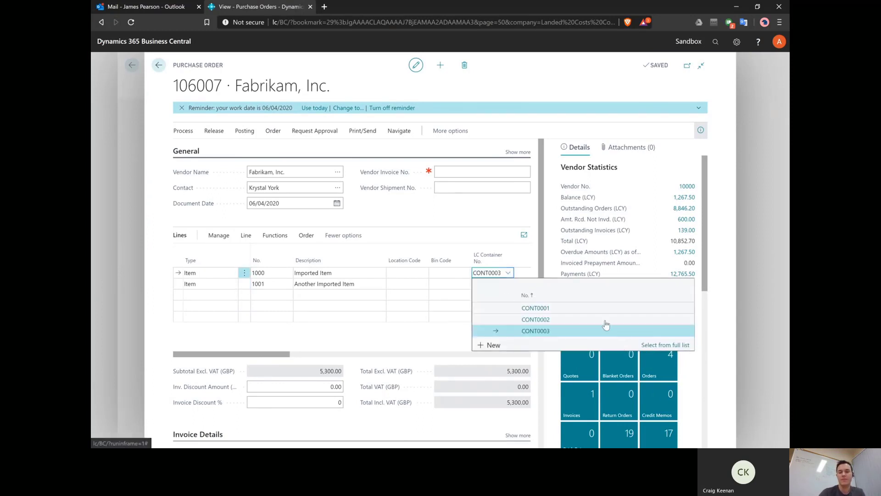
Step: Open the full container list and view Container Detail for CONT0003
click(665, 344)
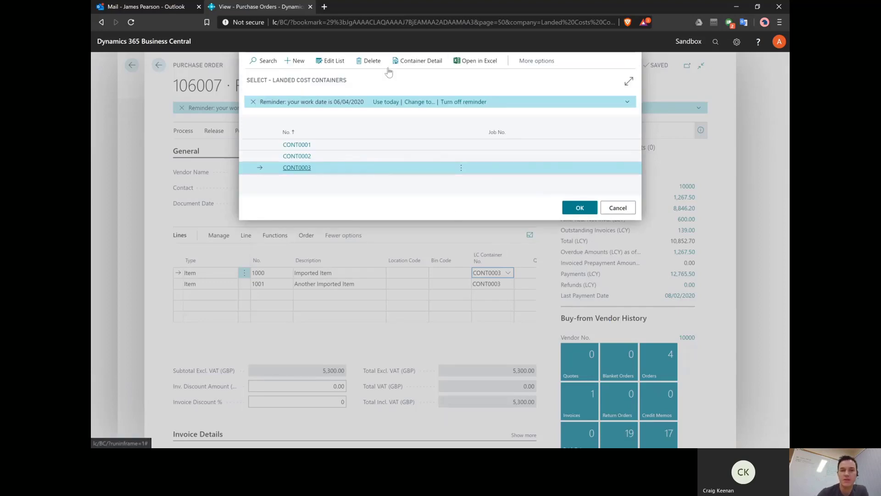
click(405, 64)
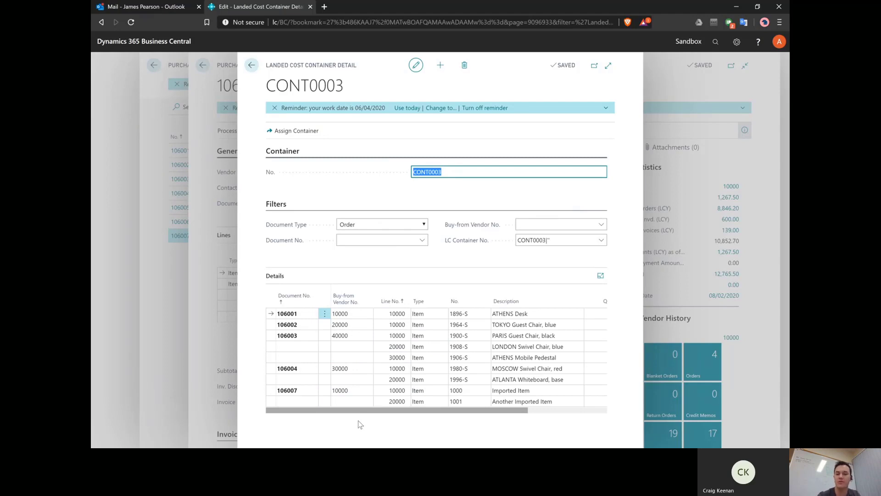
Step: Inspect CONT0003's ten order lines, including 106007's items 1000 and 1001, then close the detail
click(278, 204)
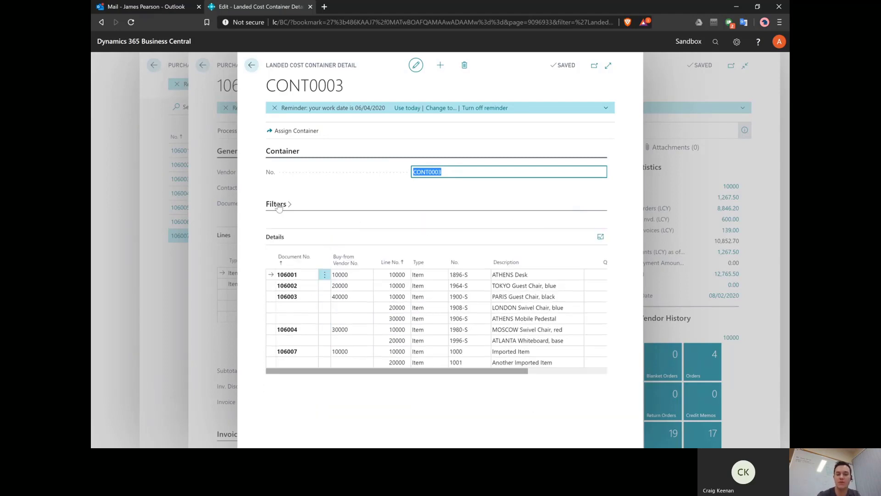
click(389, 298)
click(390, 362)
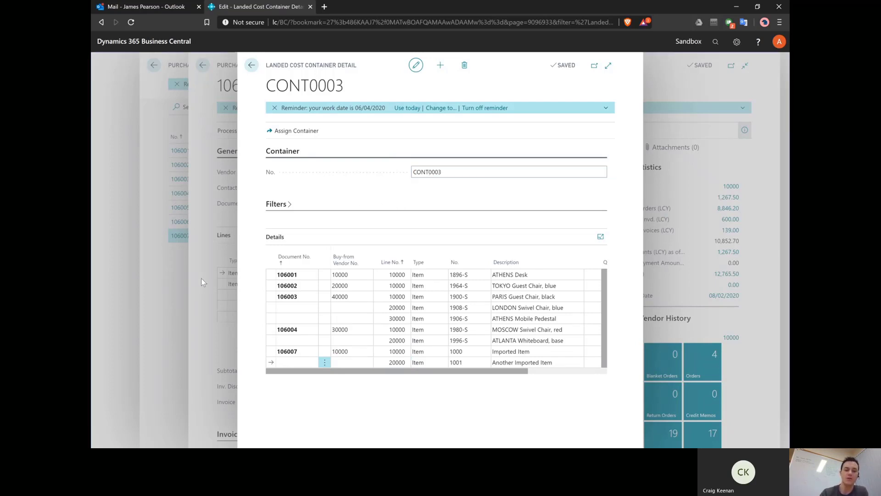
key(Escape)
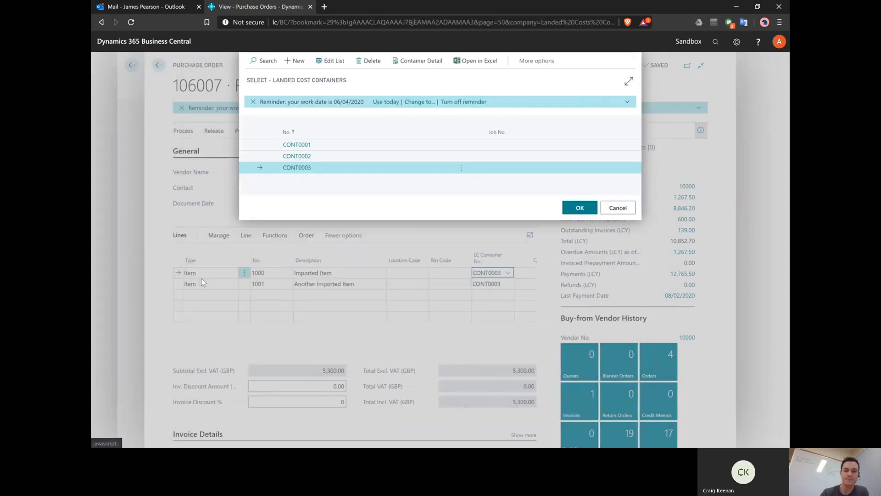
Step: Cancel the container selection so both lines stay on CONT0003, and show the order's posting options
click(618, 208)
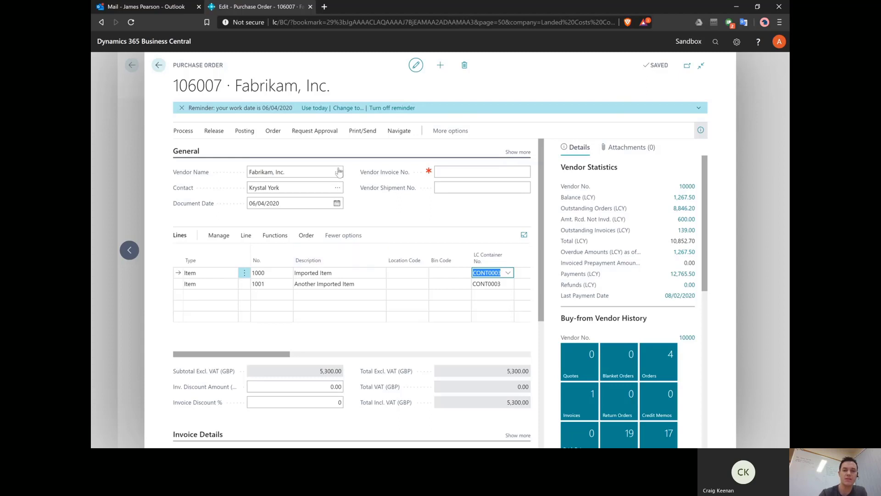
click(240, 134)
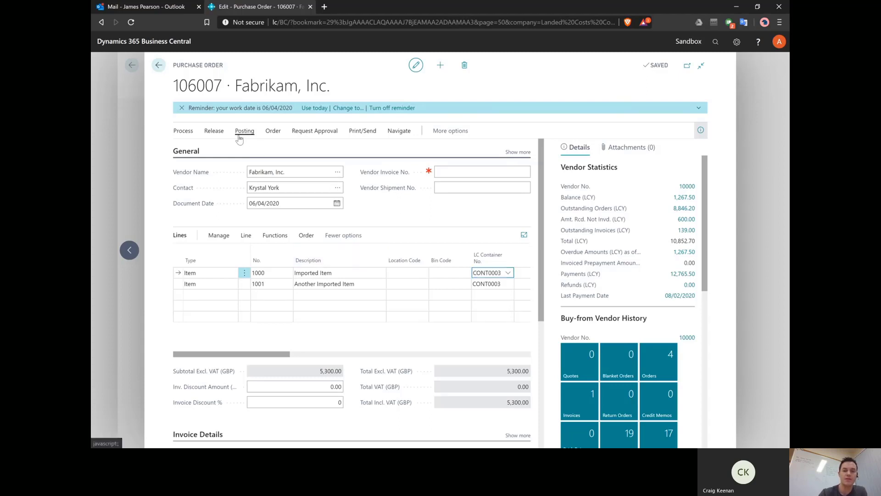
Step: Post order 106007 as Receive only, raising Amt. Rcd. Not Invd. to 5,900.00
click(188, 152)
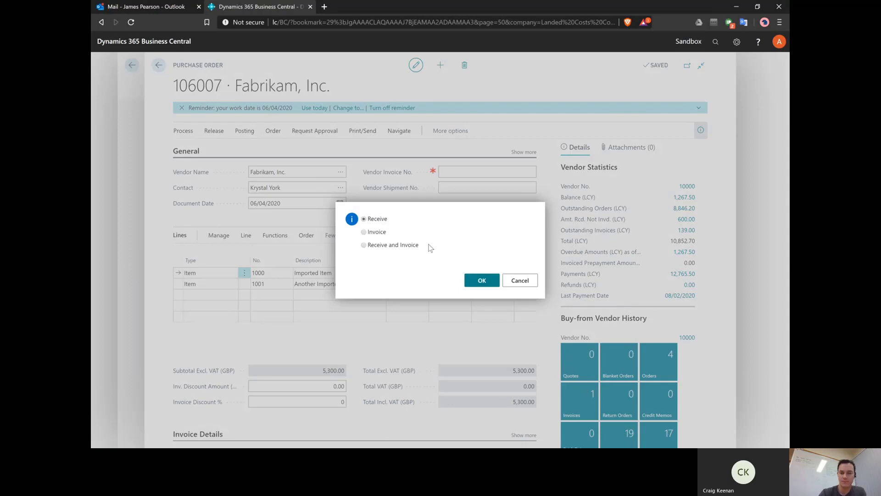
click(479, 281)
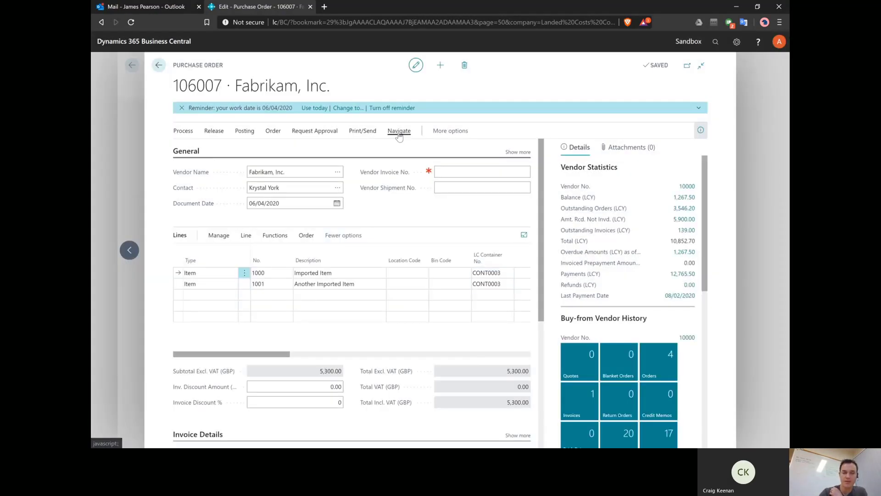
click(399, 131)
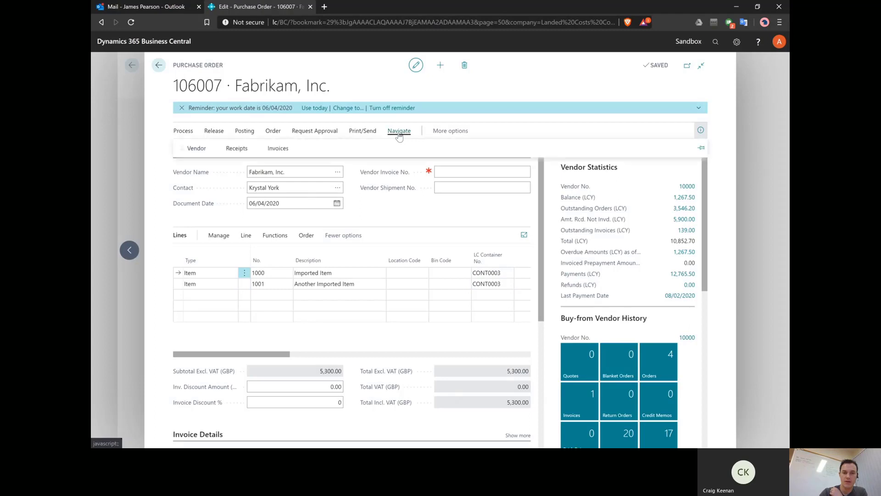
Step: Open posted purchase receipt 107213 from order 106007's Receipts list and show its actions
click(237, 148)
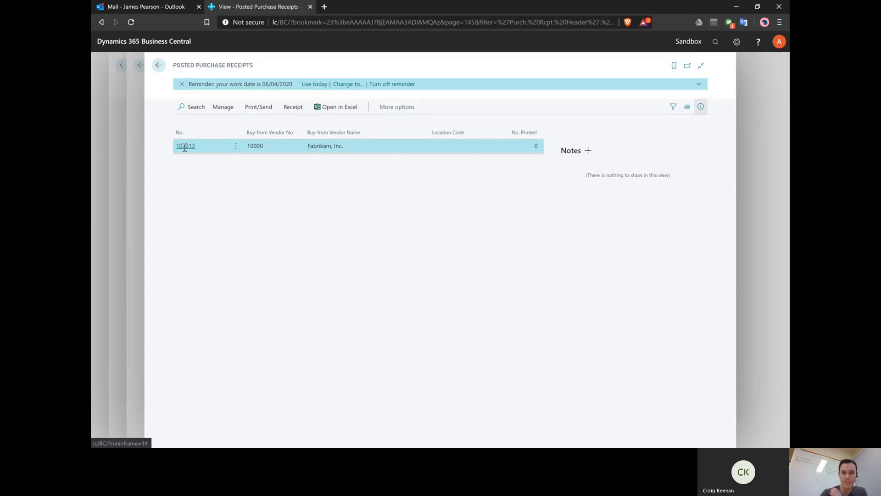
click(185, 146)
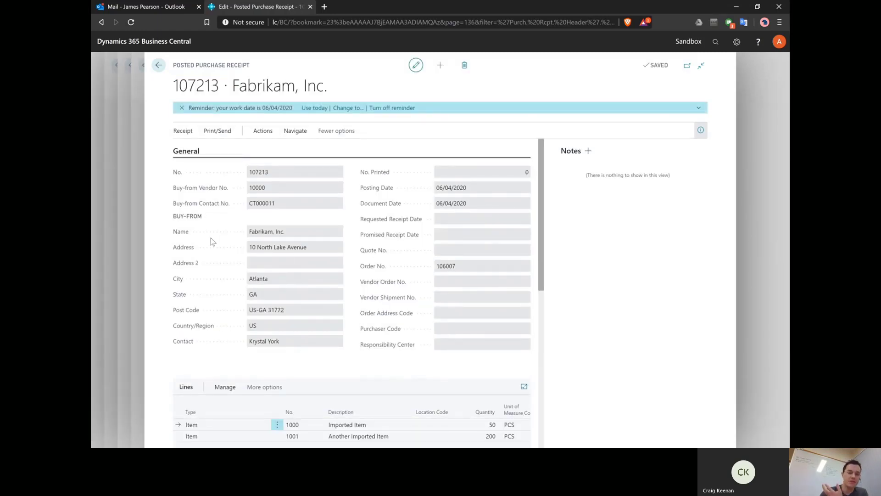
click(271, 132)
Step: Find entries for receipt 107213 and open its 4 Landed Cost Ledger Entries
click(235, 151)
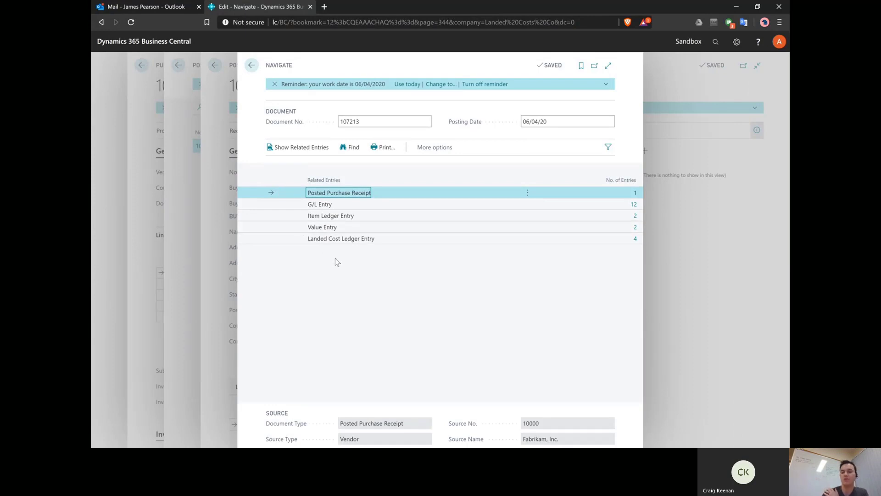
click(387, 241)
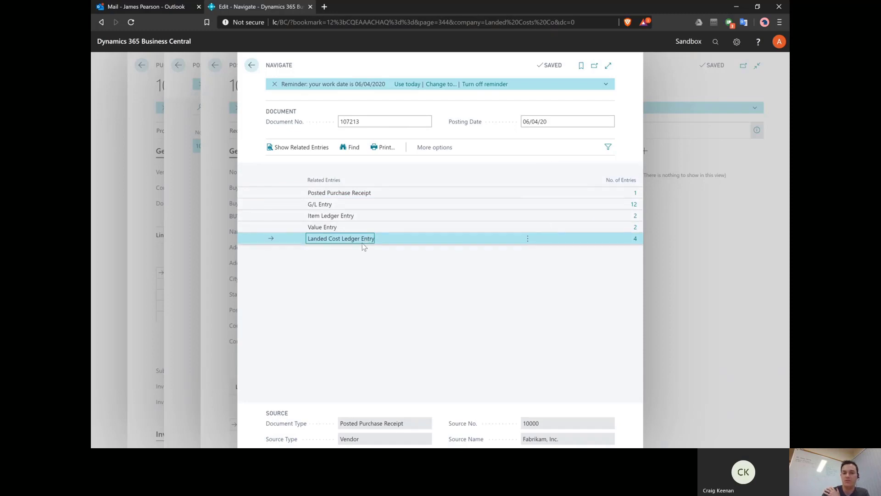
click(635, 239)
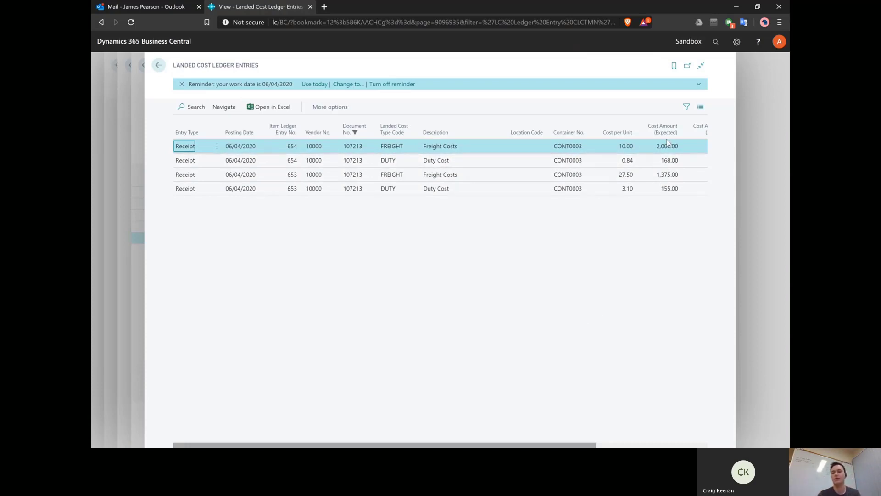
Step: Scroll the entries to the Cost Amount columns, then search pages for 'inven' setup
drag(566, 444, 652, 442)
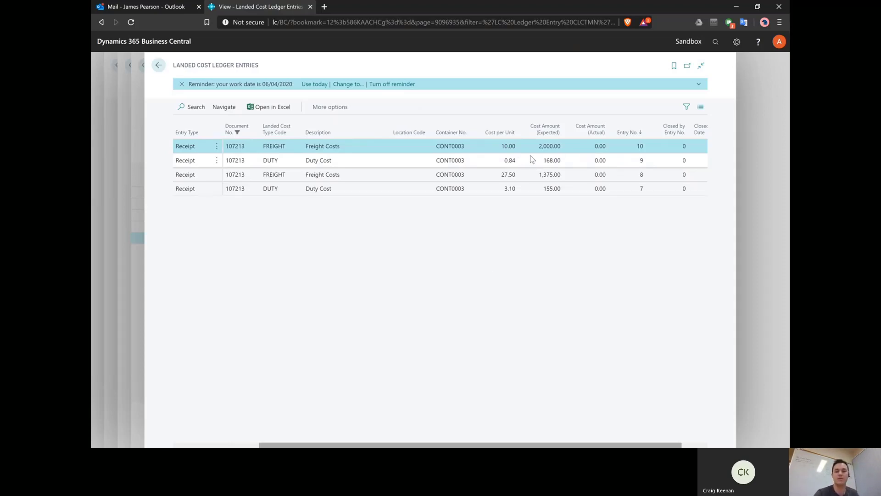
key(alt+q)
text(inven setup)
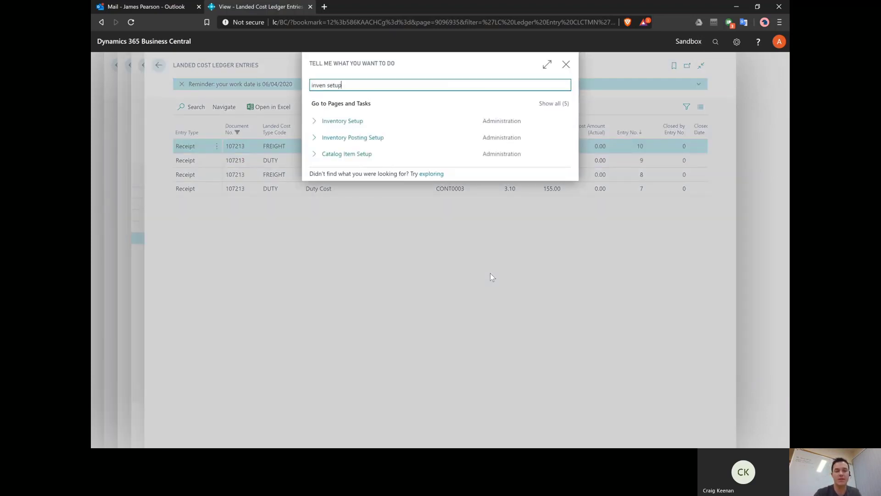
Step: Open Inventory Setup from the search results, then close it back to the ledger entries
key(Return)
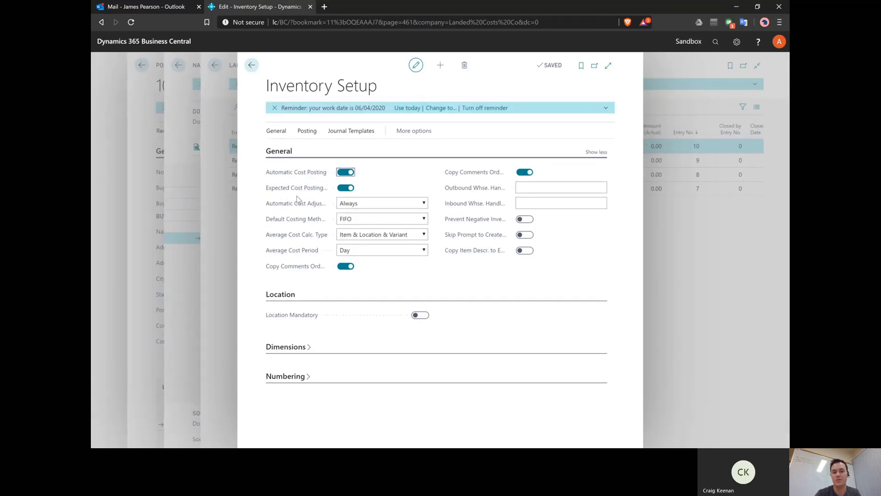
click(229, 246)
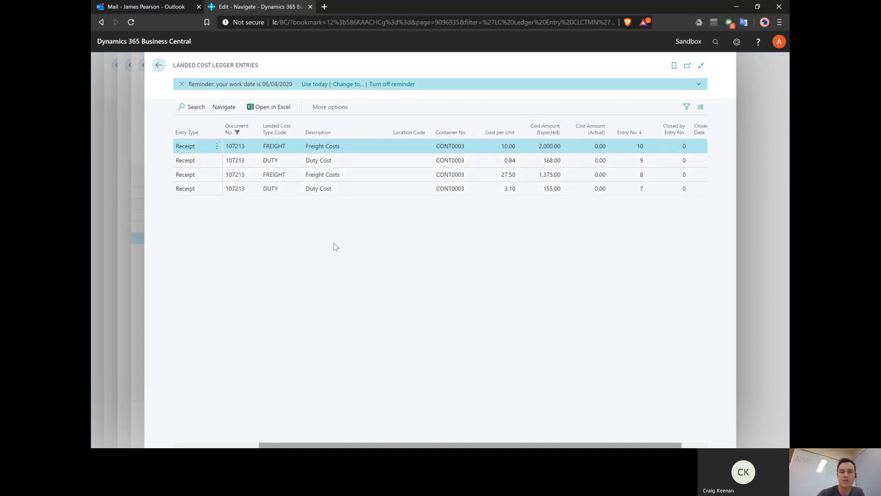
Step: Open the Chart of Accounts and drill into Net Change for 9350 Freight Acc
click(138, 275)
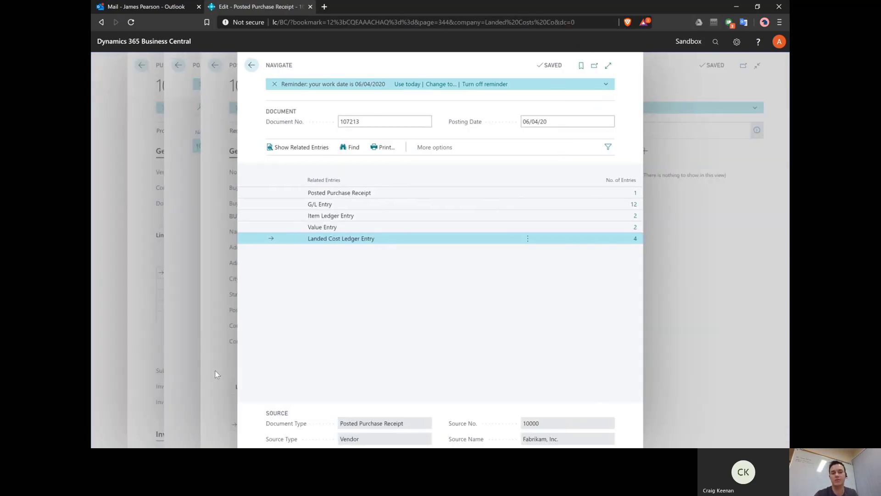
key(alt+q)
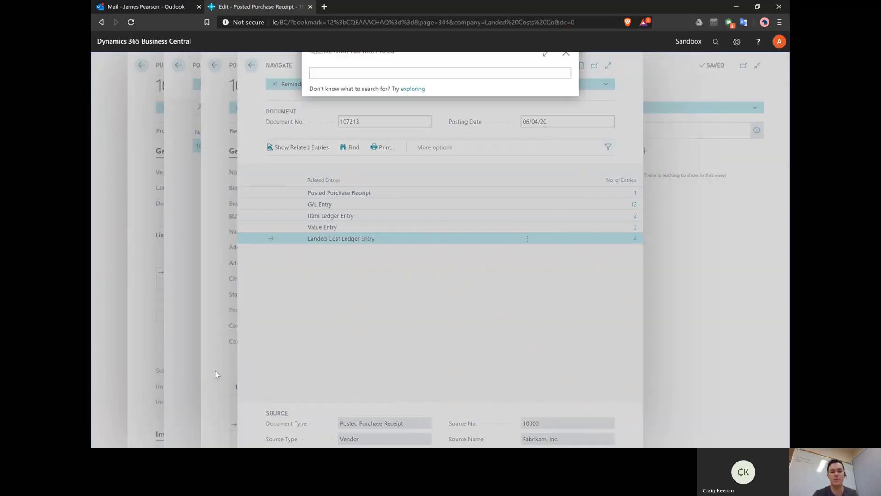
text(chart of acc)
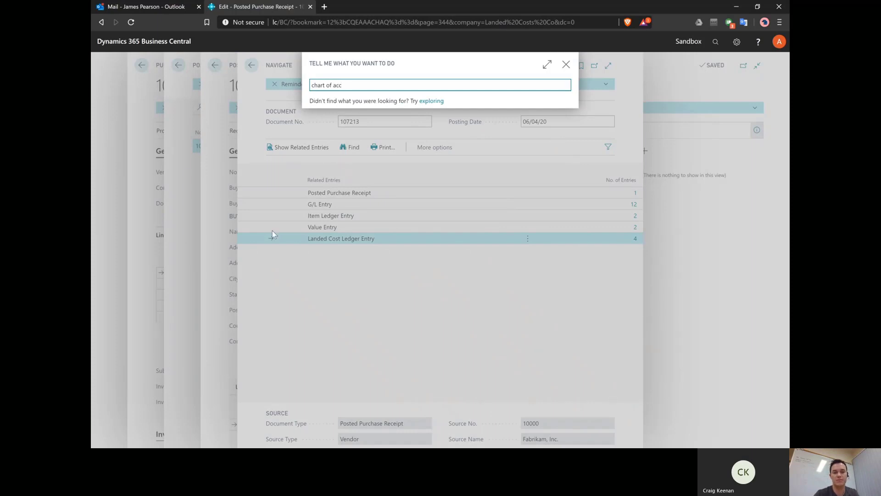
click(344, 193)
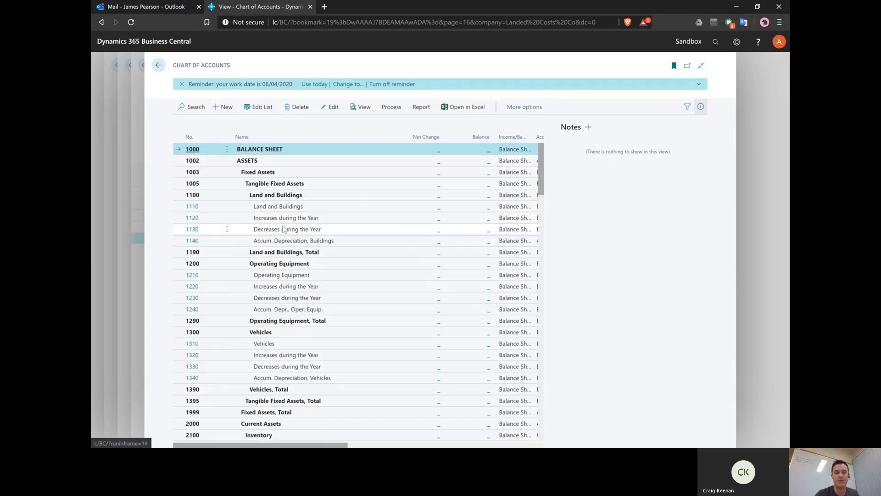
key(ctrl+End)
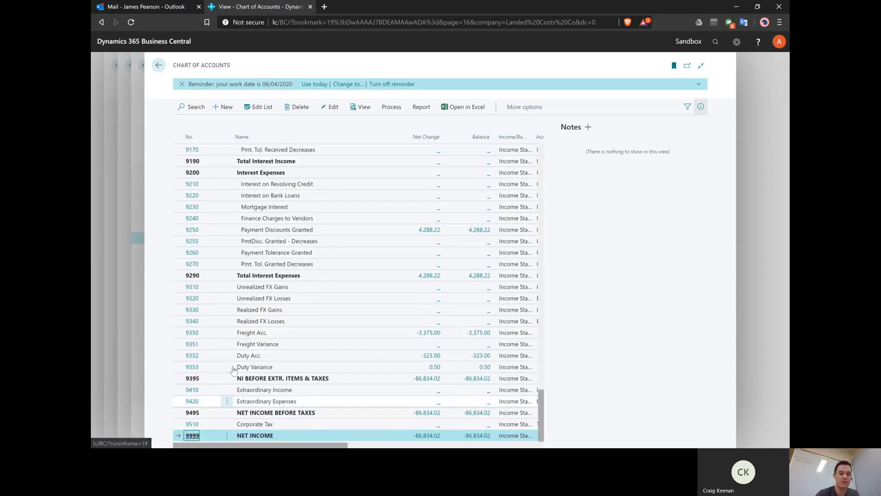
click(272, 332)
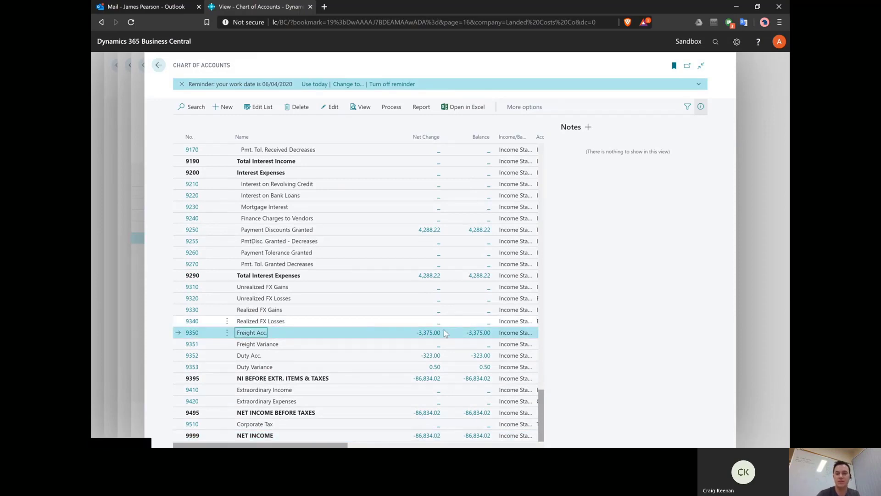
click(431, 333)
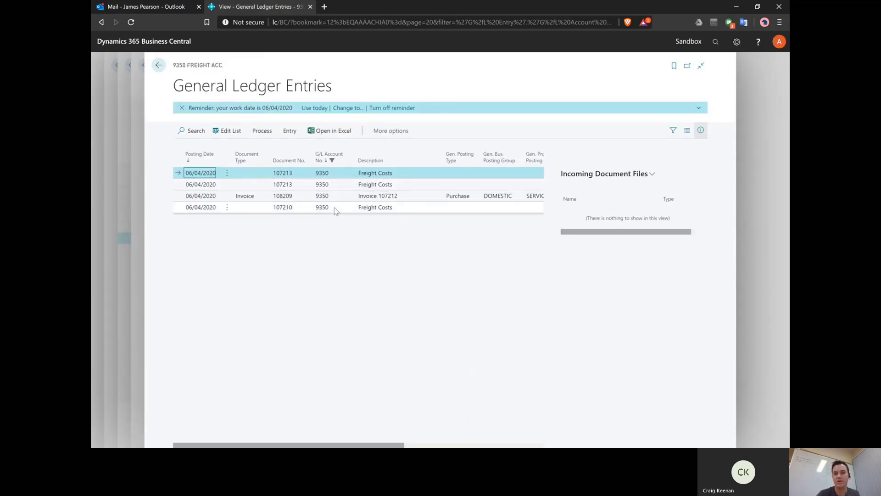
Step: Review the freight G/L entries, then close pages back to Posted Purchase Receipts
drag(376, 445, 420, 443)
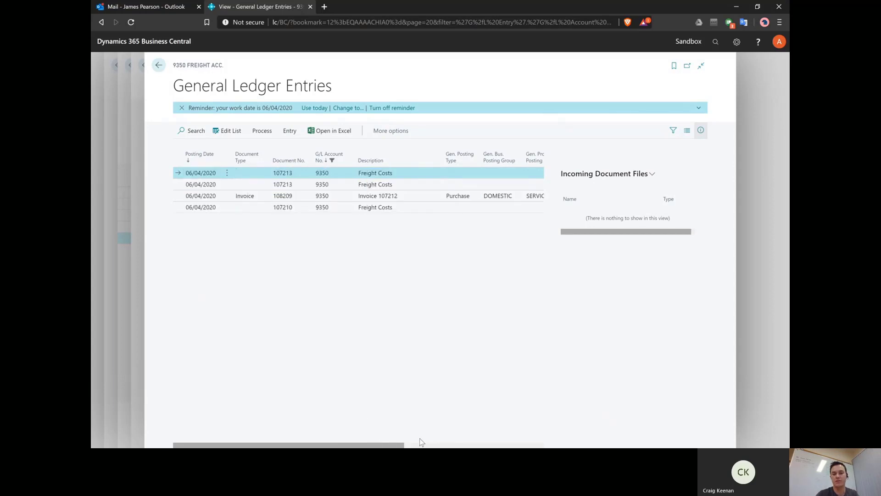
click(142, 299)
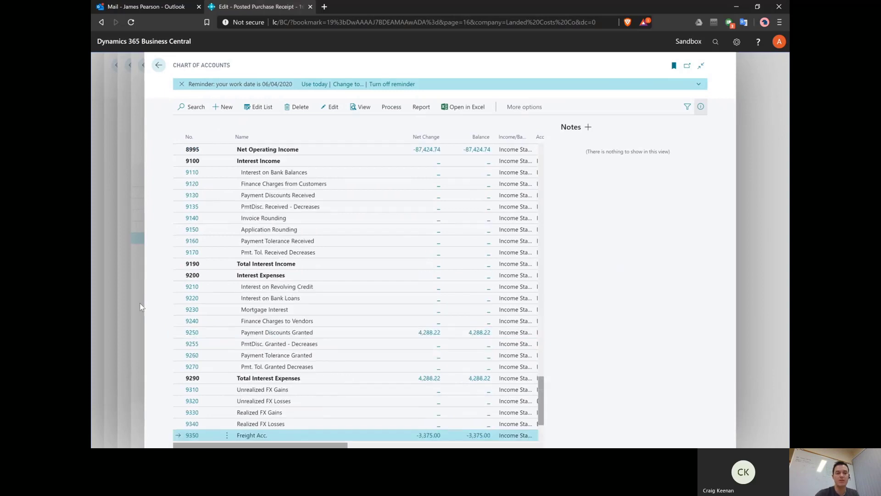
click(139, 303)
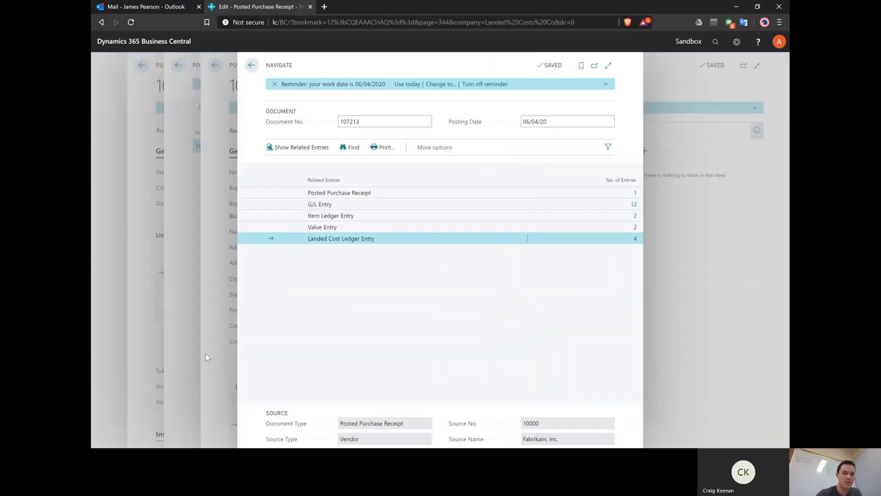
click(216, 370)
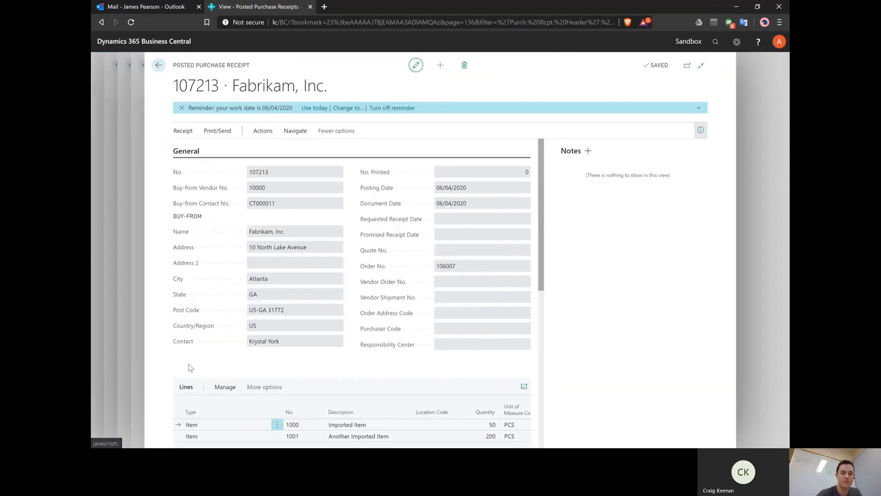
click(139, 362)
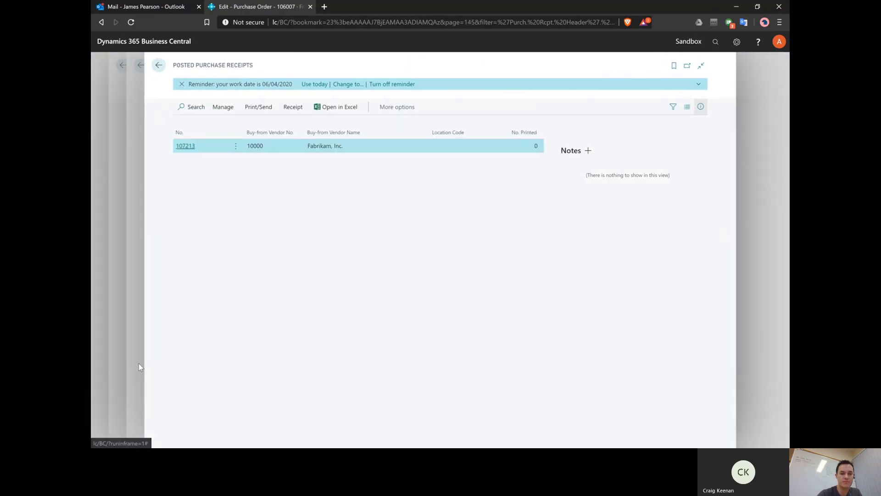
Step: Close the receipts list and order 106007, then open Purchase Invoices via page search
click(137, 367)
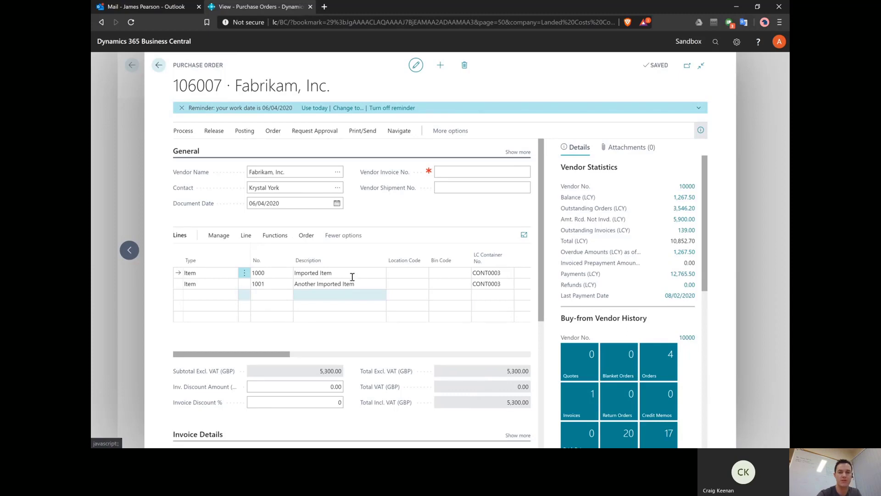
click(369, 275)
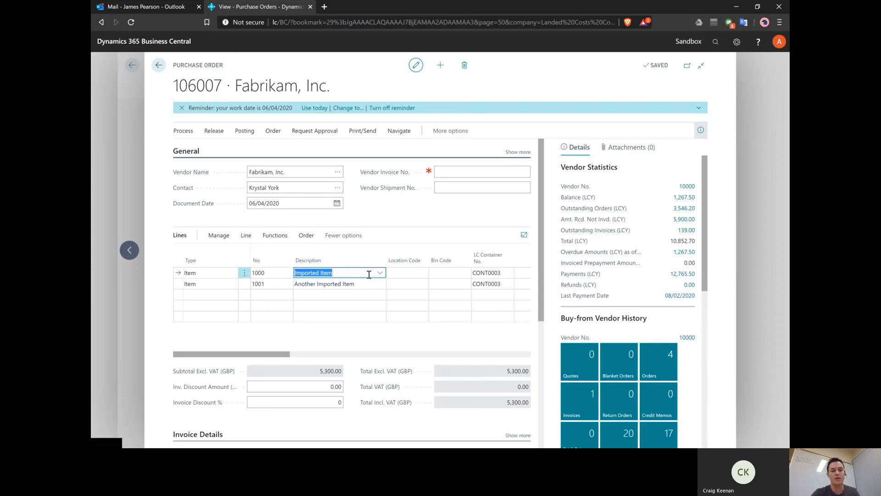
key(Escape)
key(alt+q)
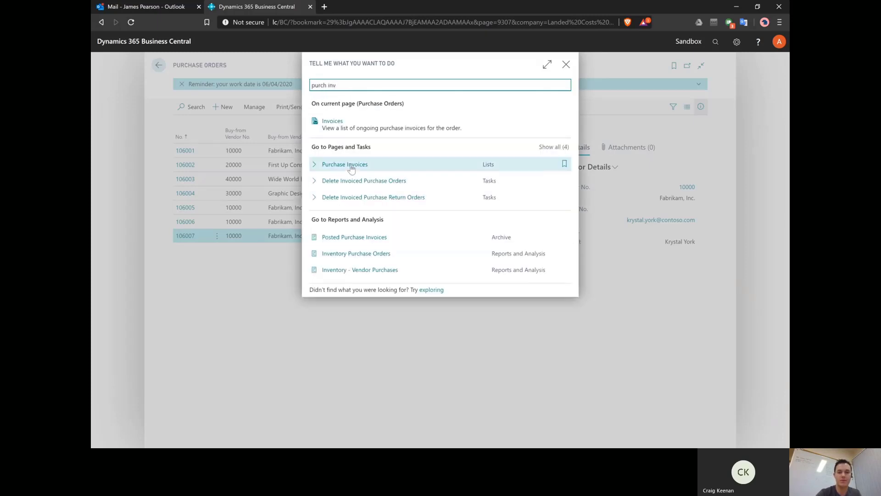
click(351, 169)
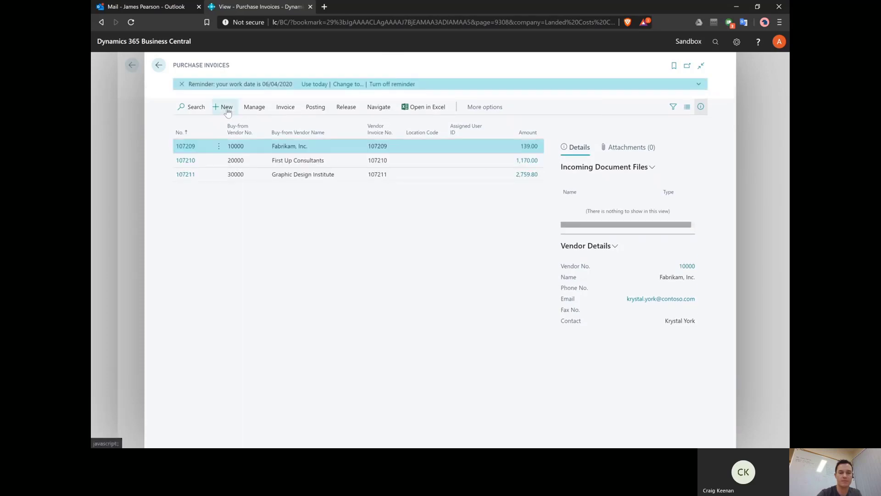
Step: Create new purchase invoice 107214 with Freight Co as the vendor
click(227, 110)
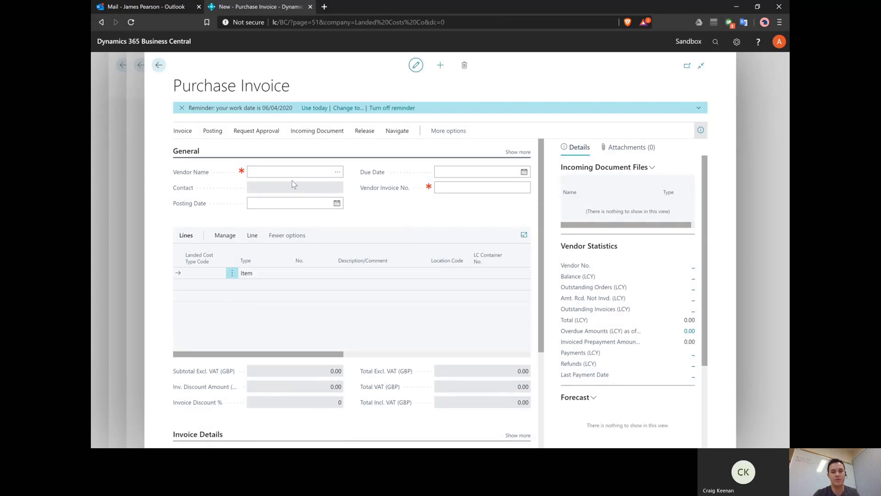
click(283, 171)
text(fre)
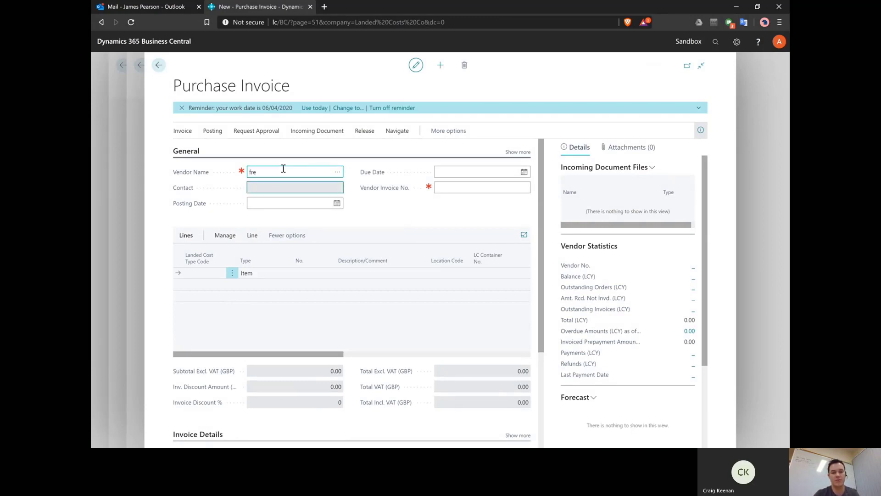
key(Tab)
click(211, 273)
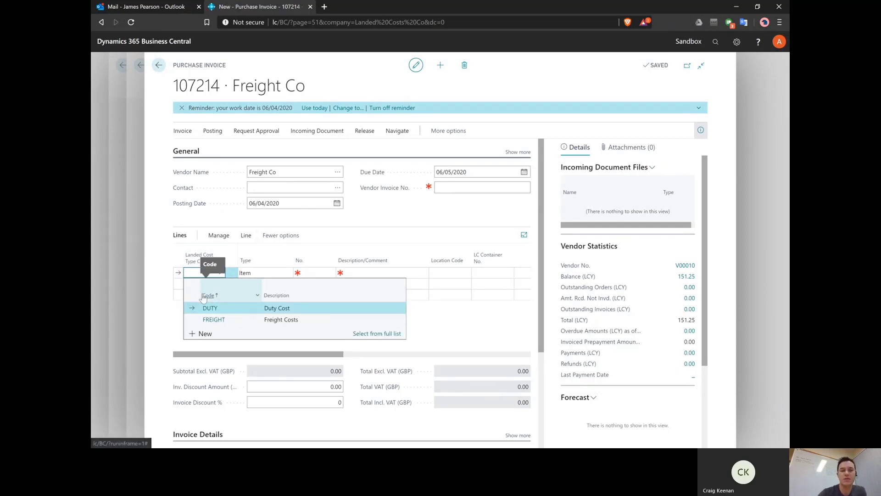
Step: Set the first line to FREIGHT on container CONT0003 with direct unit cost 2,500.00
click(236, 317)
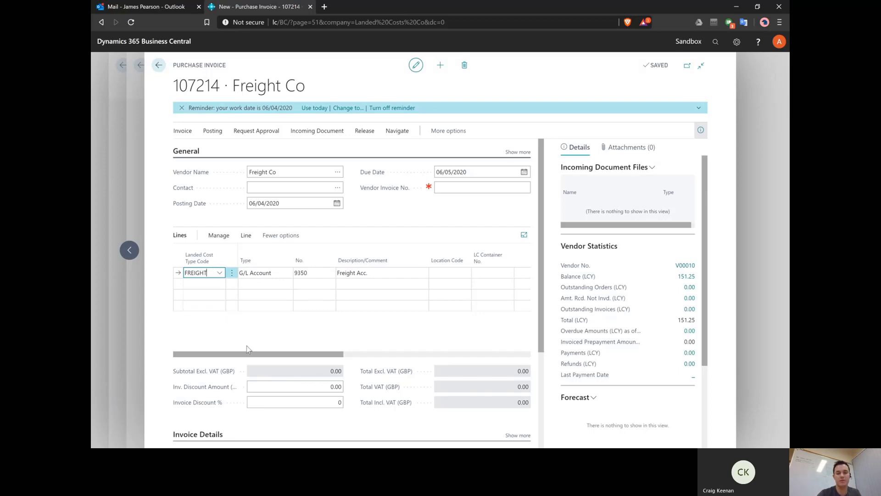
click(277, 272)
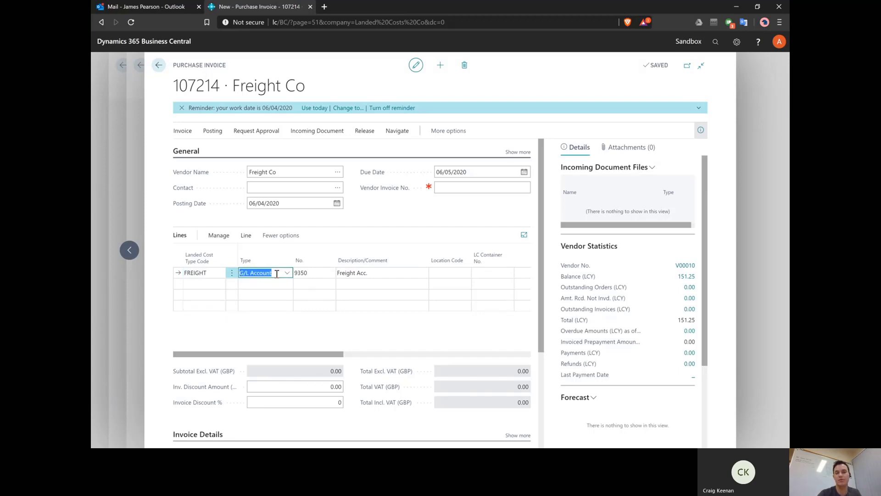
click(323, 272)
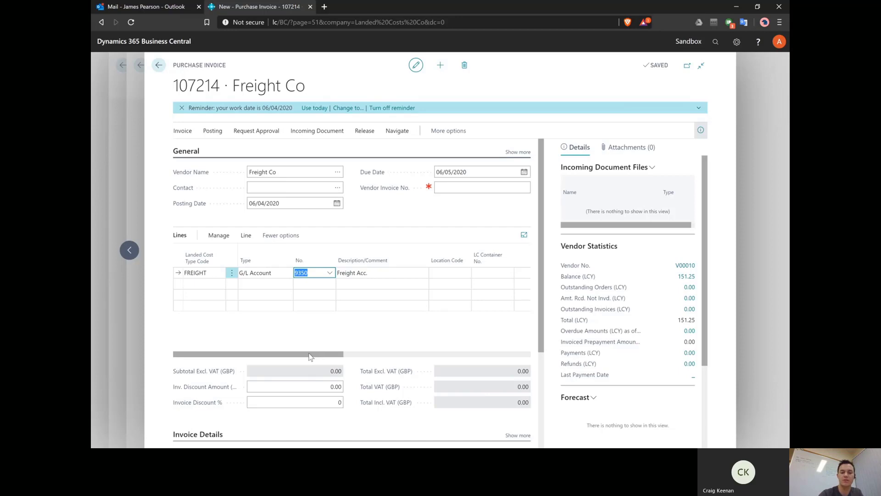
text(9)
drag(310, 357, 379, 353)
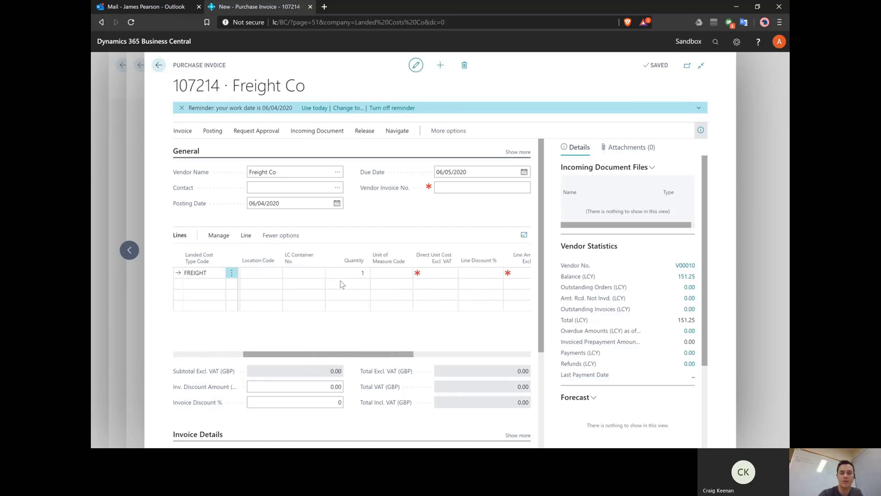
click(303, 273)
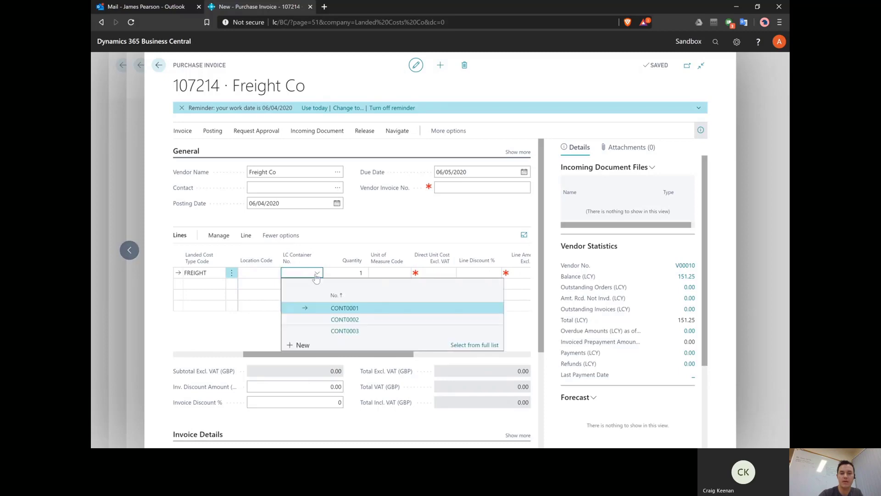
click(363, 331)
click(378, 273)
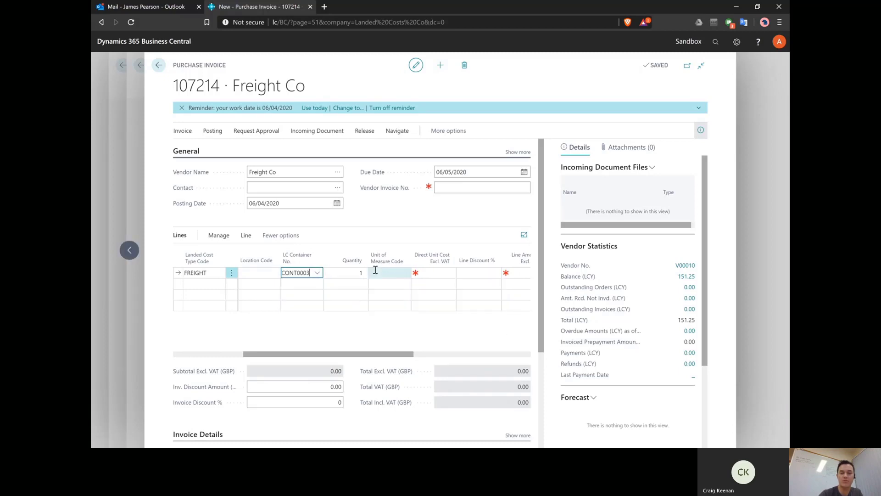
click(433, 273)
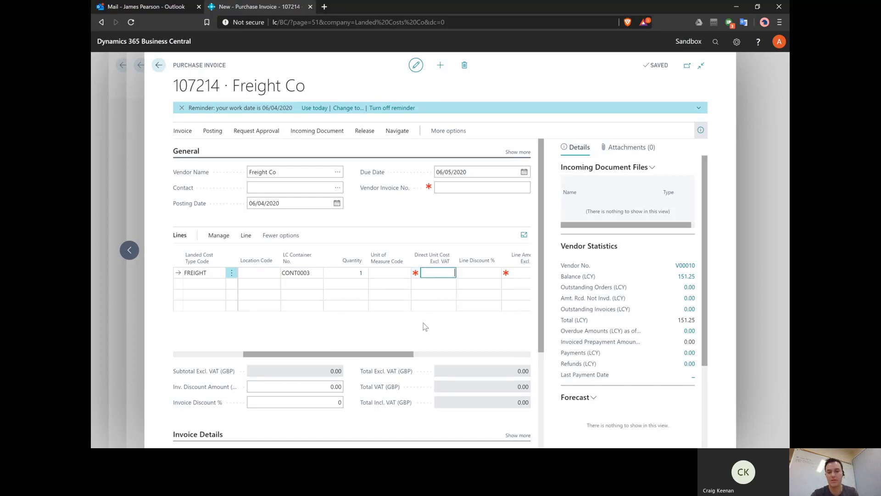
text(2500)
key(Tab)
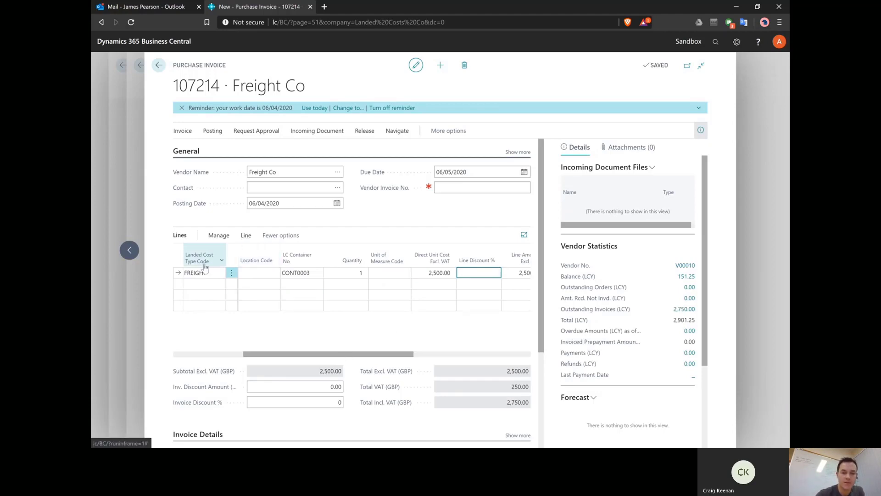
Step: Fill in the Vendor Invoice No. field on the invoice header
click(461, 188)
text(e43u29432901)
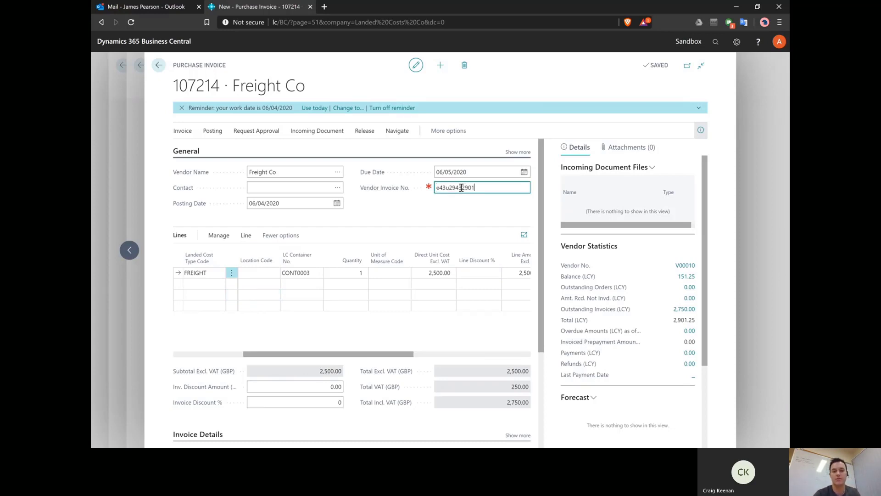
key(Tab)
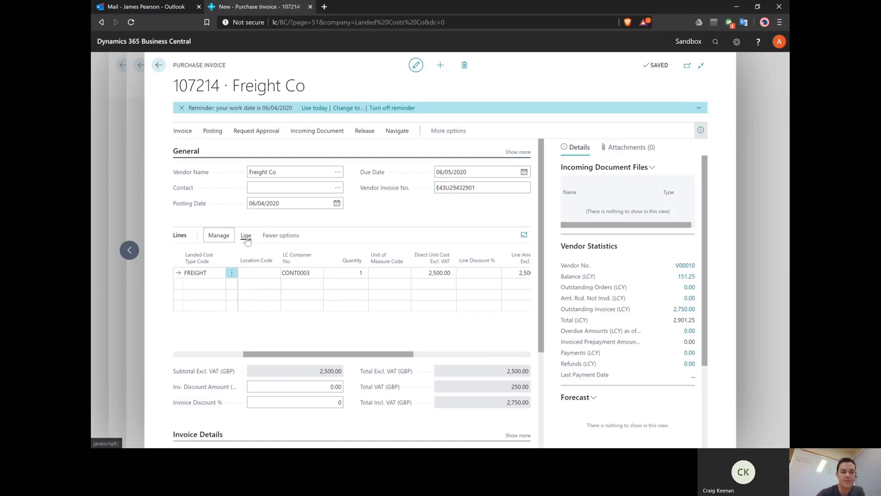
Step: Open Landed Cost Assignment from the FREIGHT line's Related Information menu
click(247, 238)
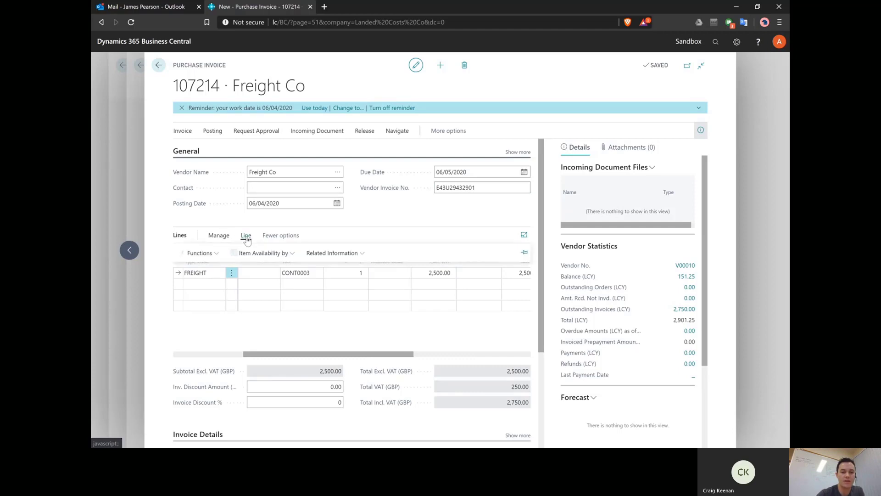
click(328, 253)
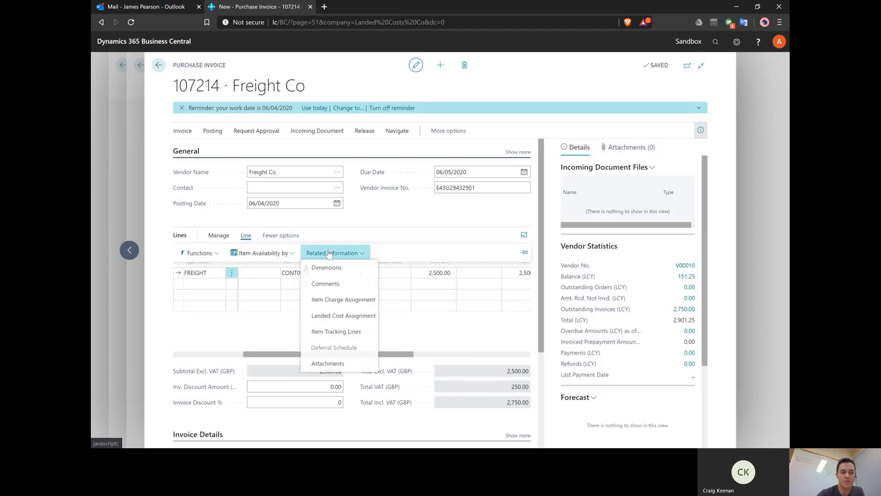
click(365, 318)
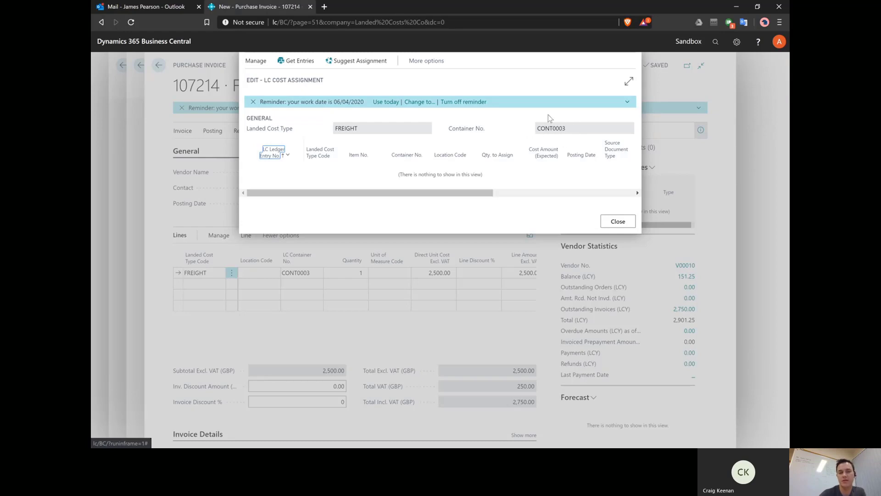
Step: Get Entries and add both CONT0003 receipt rows, items 1000 and 1001, to the assignment
click(303, 64)
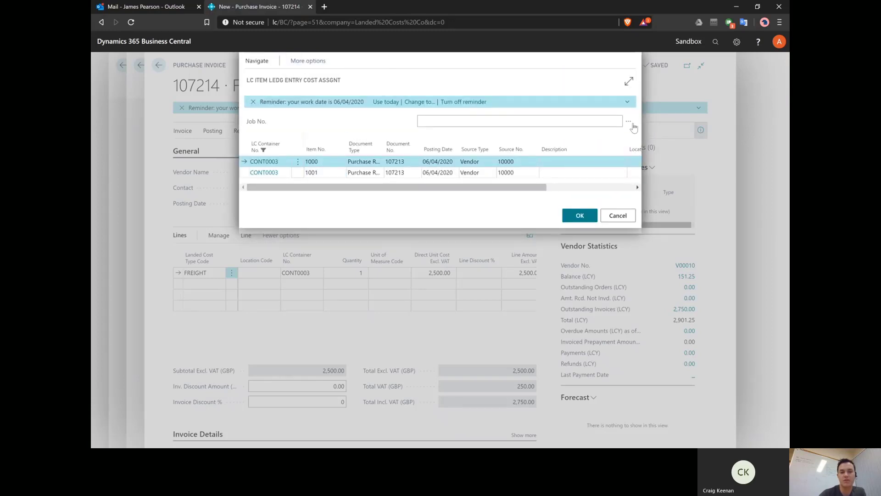
click(629, 82)
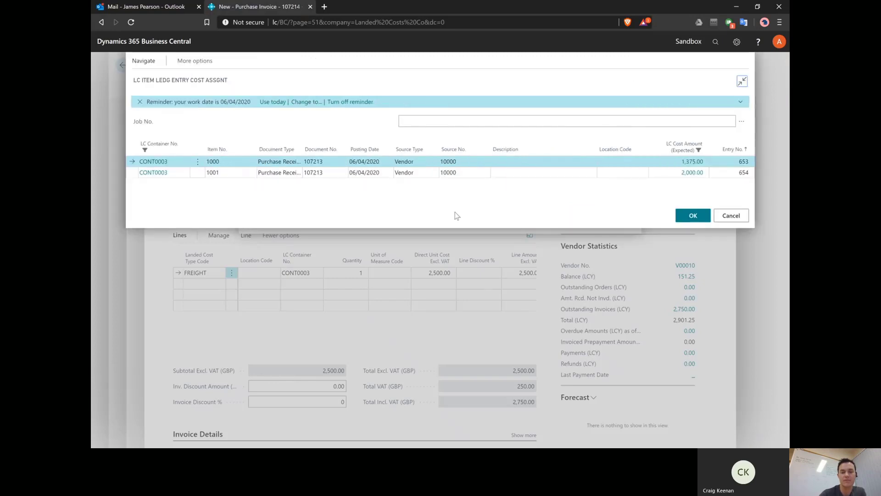
click(532, 175)
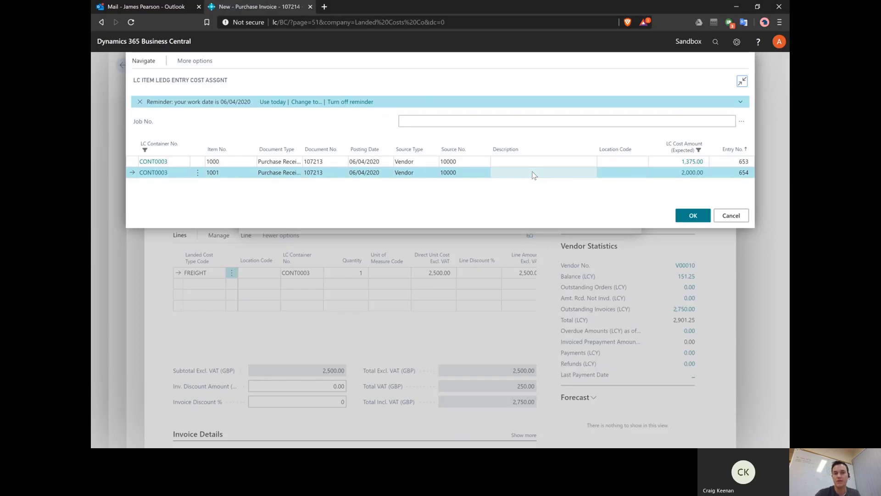
click(128, 162)
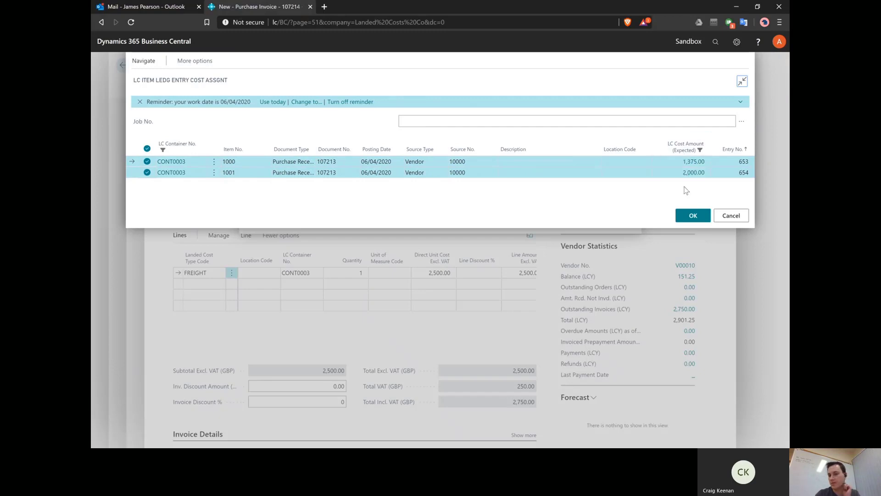
click(693, 216)
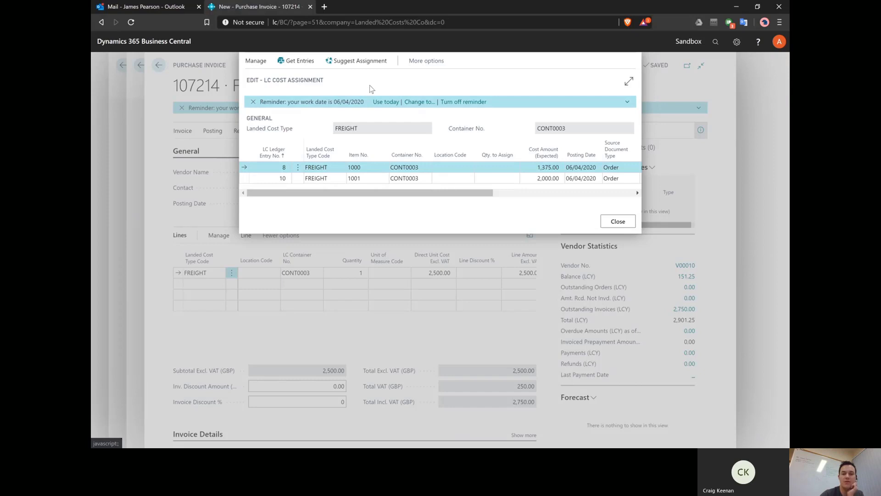
Step: Use Suggest Assignment to assign 0.40741 to item 1000 and 0.59259 to item 1001, then close
click(357, 62)
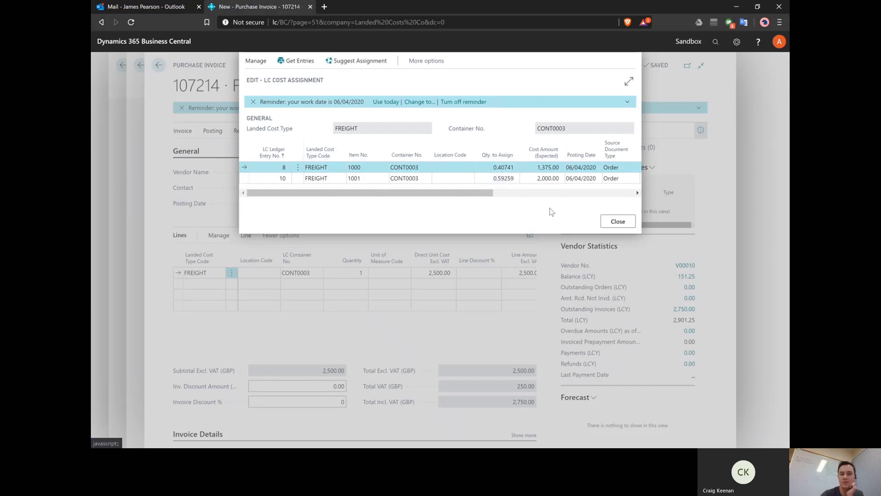
click(615, 222)
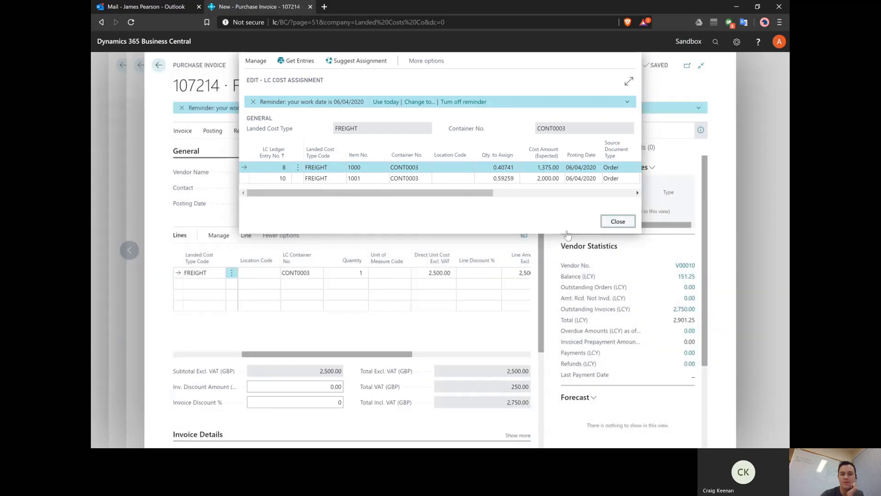
Step: Set the FREIGHT line's direct unit cost to 3400, giving a 3,740.00 total with 340.00 VAT
click(436, 273)
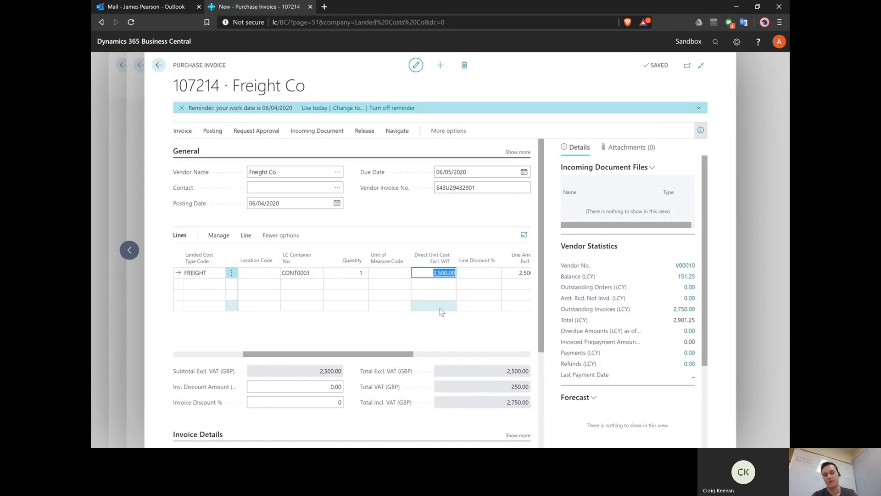
text(3)
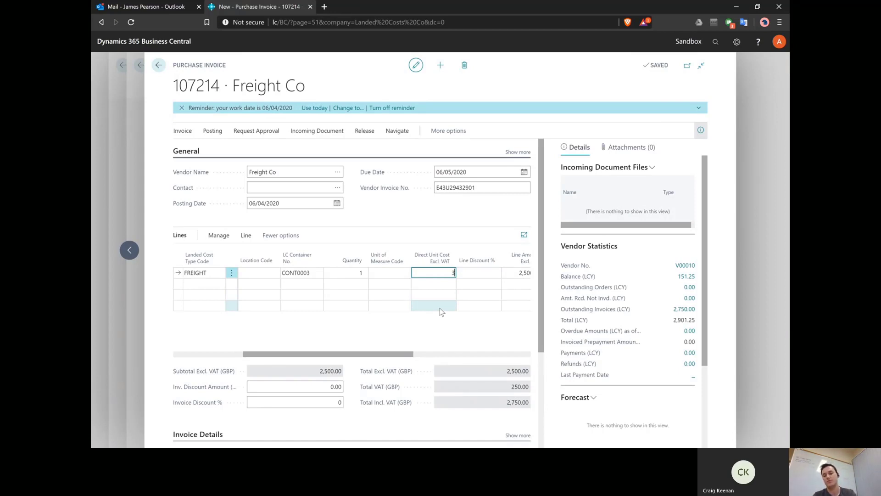
text(400)
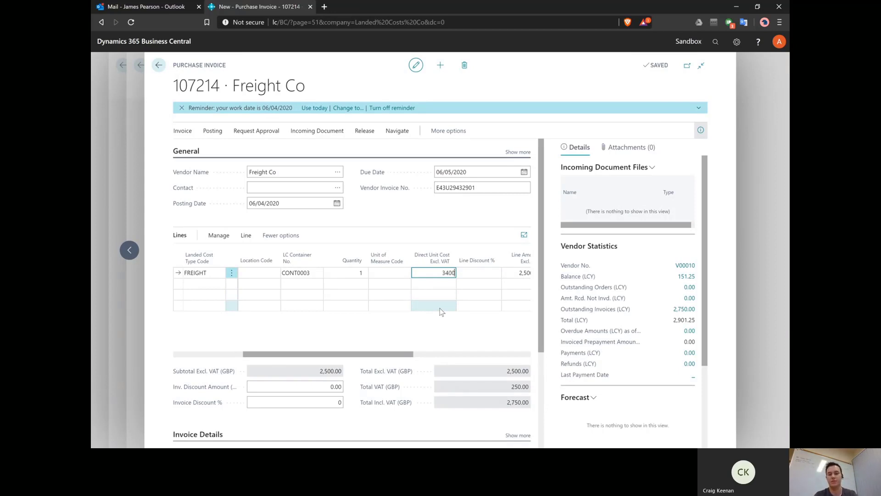
key(Tab)
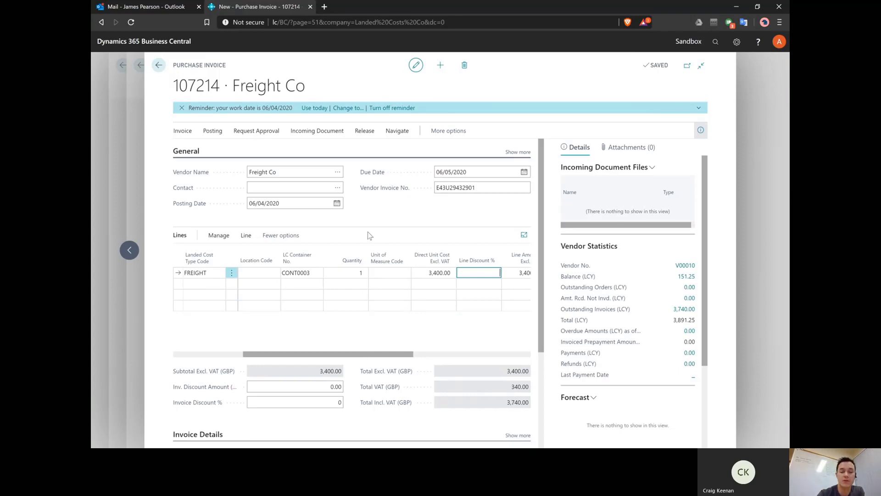
Step: Post invoice 107214 as posted purchase invoice 108211 and open it
click(213, 132)
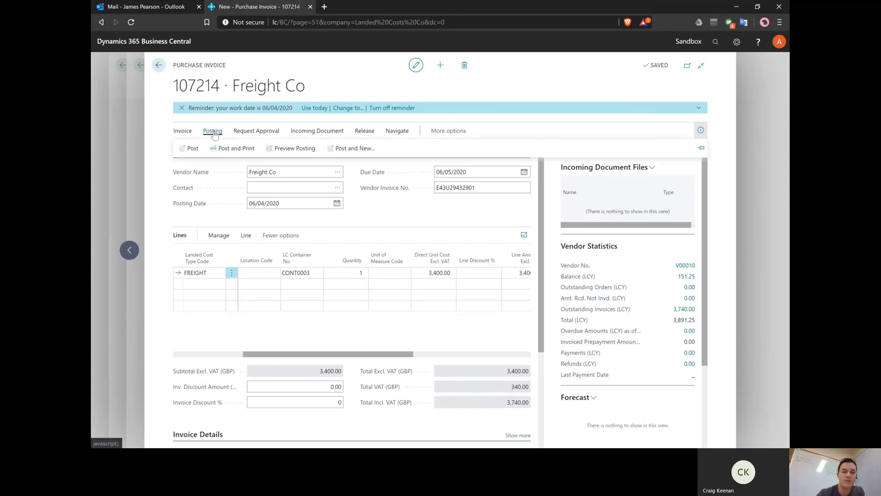
click(192, 150)
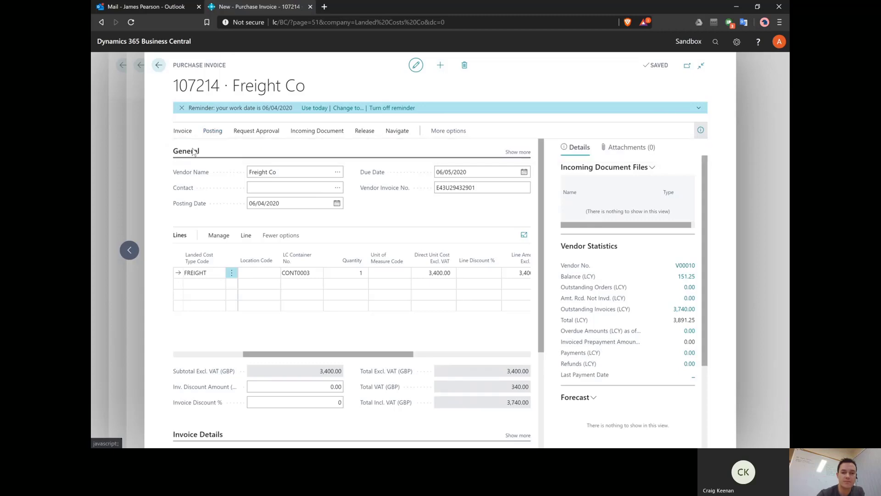
key(Return)
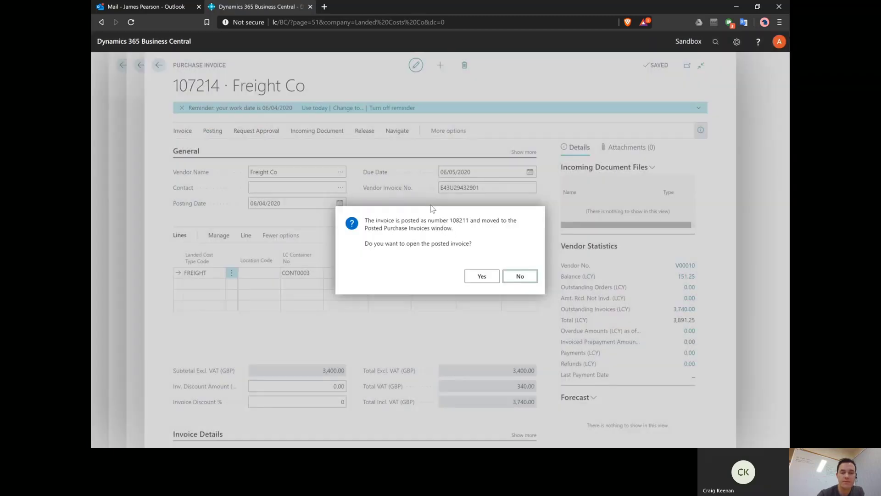
click(481, 277)
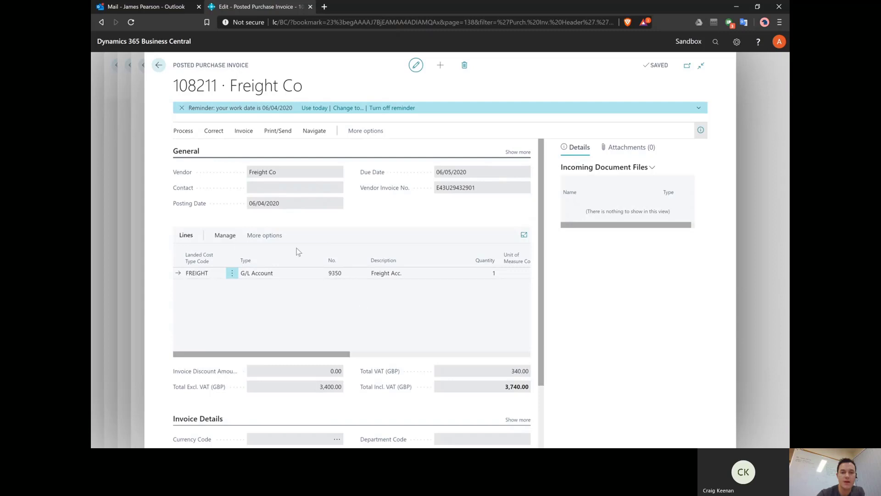
Step: Find the entries related to invoice 108211 and open its 2 landed cost ledger entries
click(250, 134)
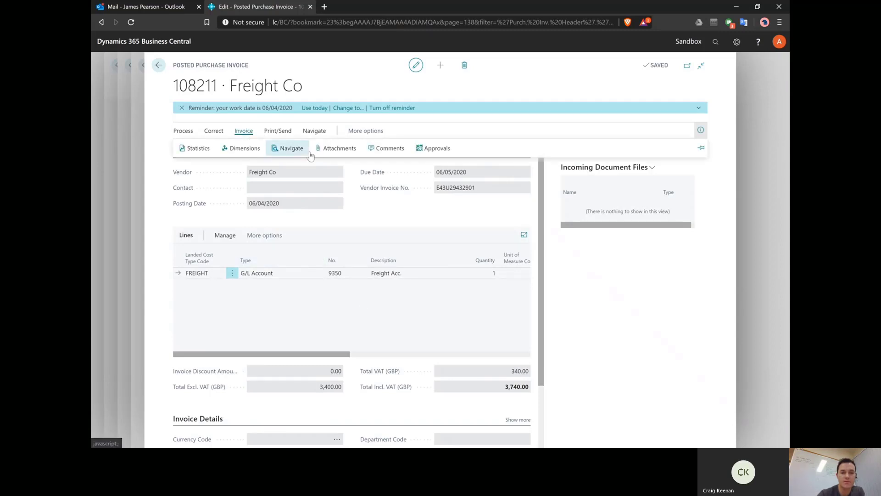
click(291, 148)
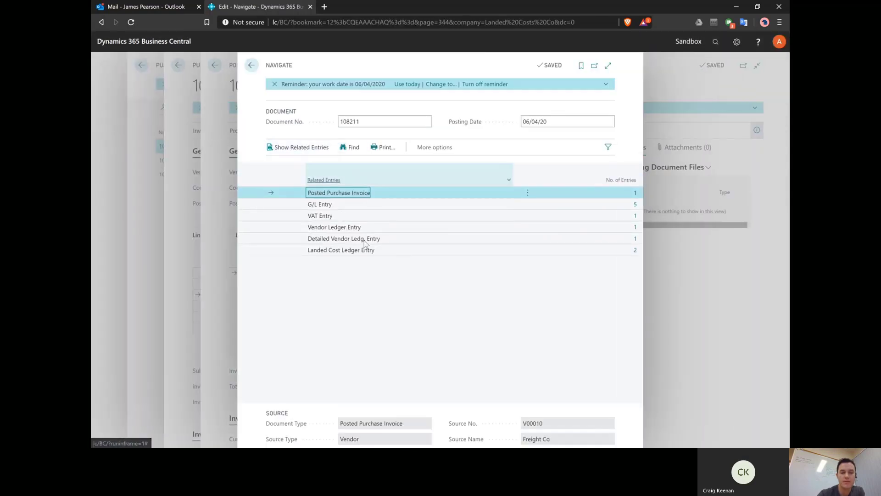
click(388, 252)
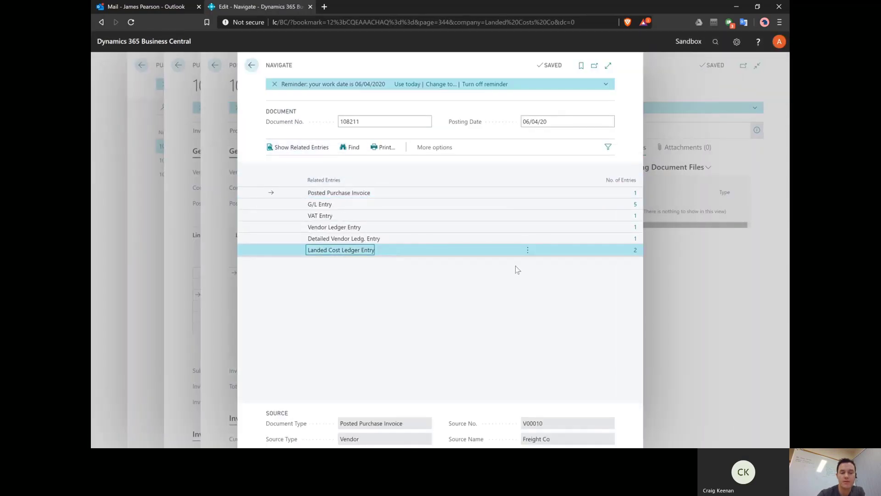
click(636, 250)
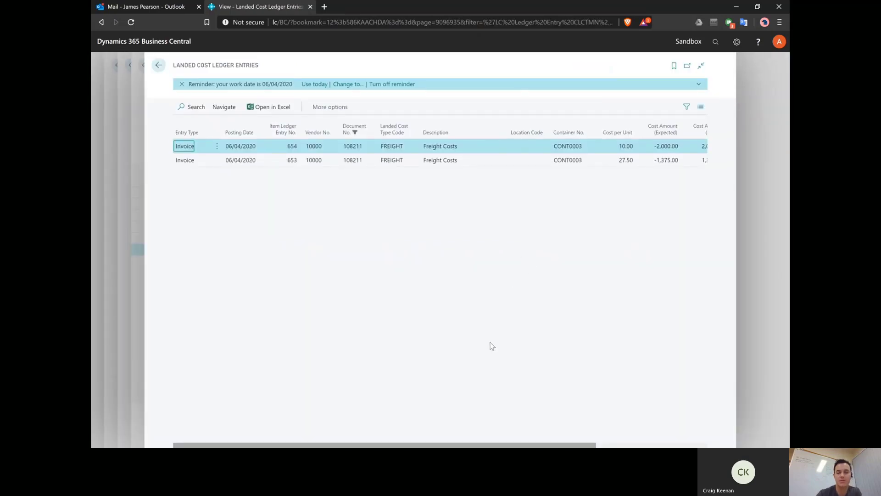
Step: Check the freight actual amounts 2,014.81 and 1,385.19, then return to the Navigate page
drag(516, 445, 626, 446)
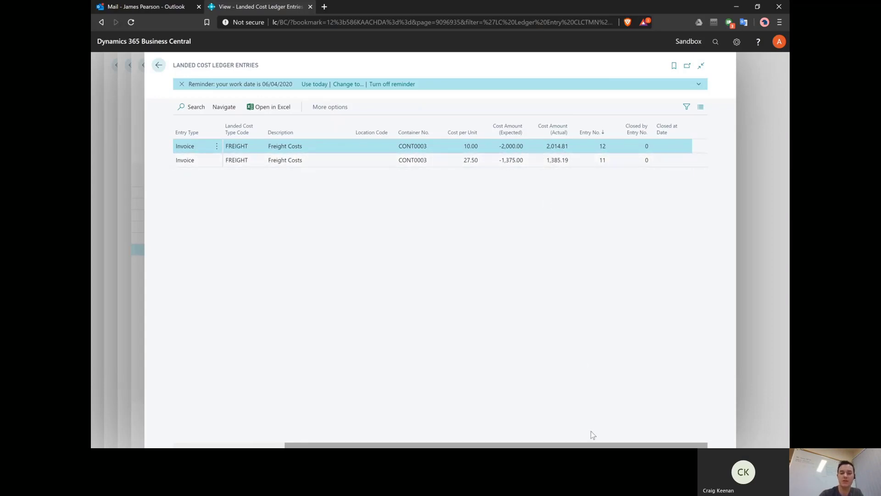
drag(598, 445, 486, 442)
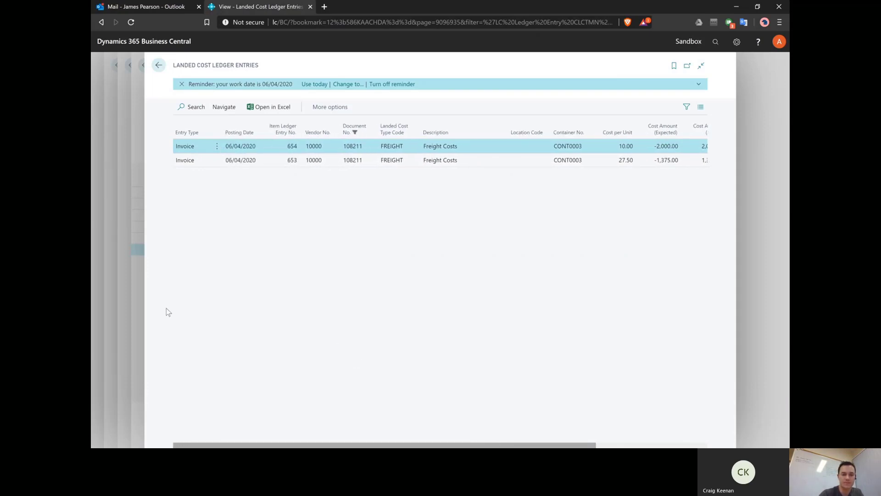
click(139, 301)
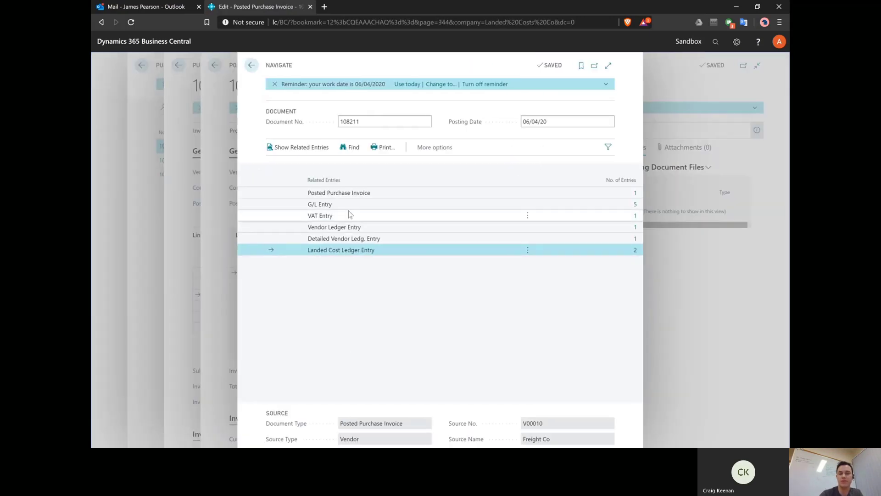
Step: Open the five G/L entries for 108211 on accounts 9351, 9350, 5631 and 5410, viewing the Amount column
click(353, 205)
click(635, 205)
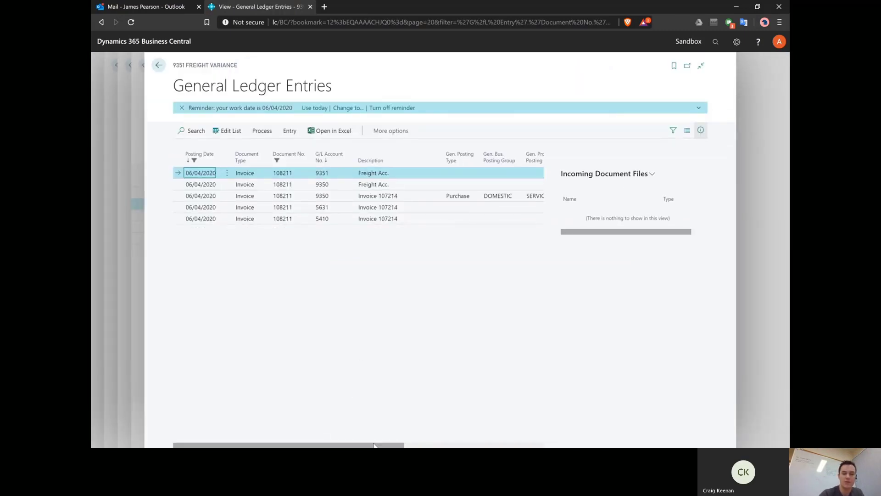
drag(374, 446, 475, 448)
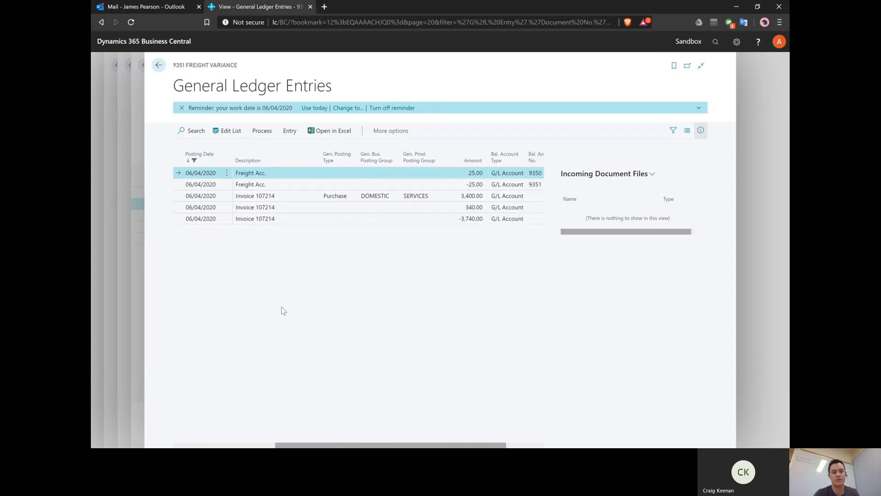
key(alt+q)
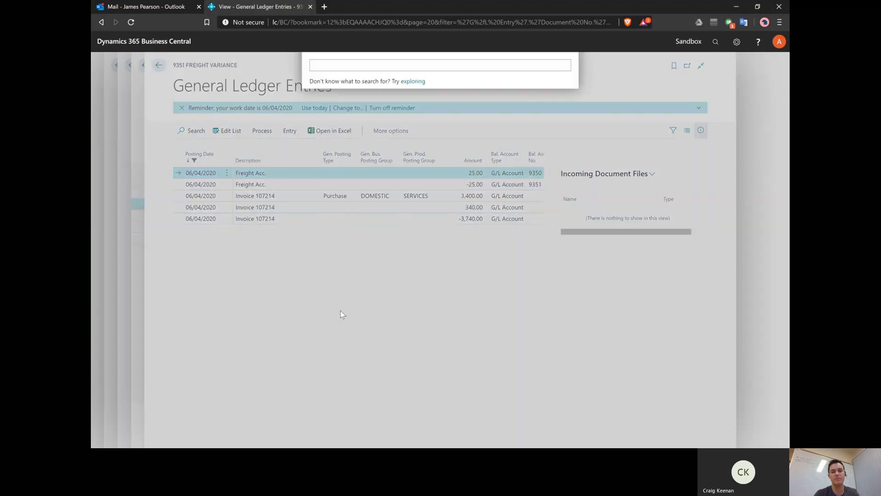
text(chart)
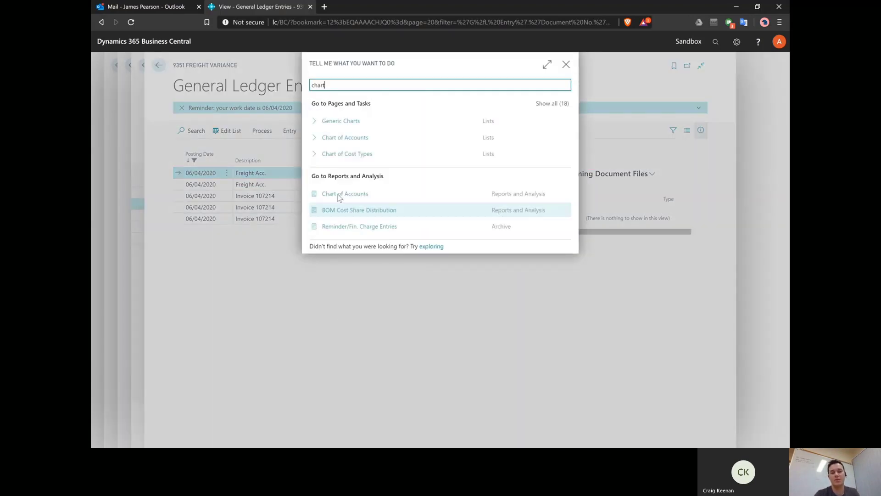
click(348, 138)
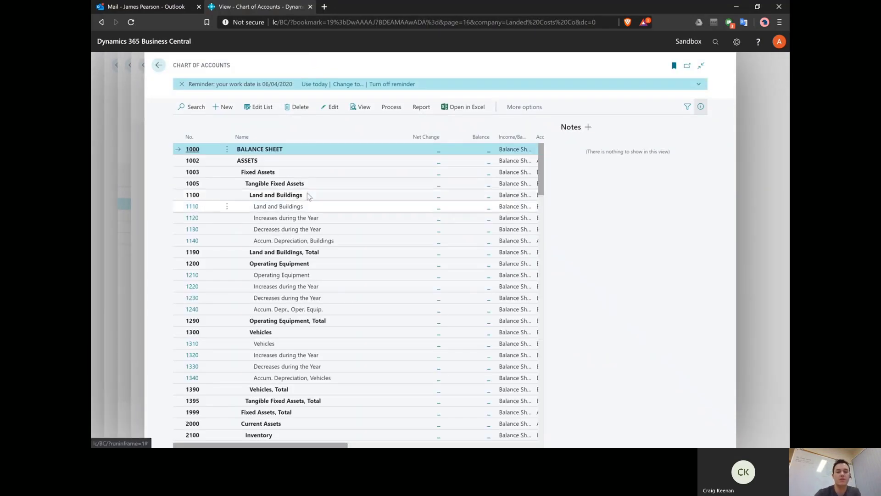
click(310, 205)
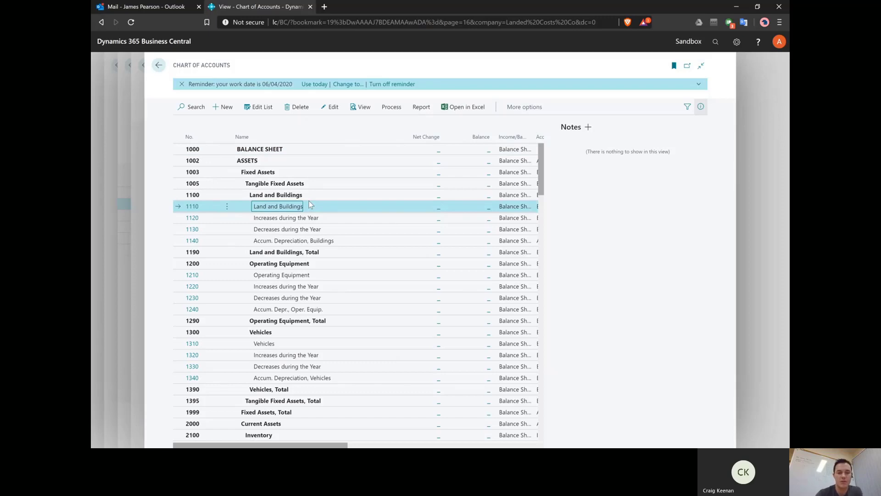
key(ctrl+End)
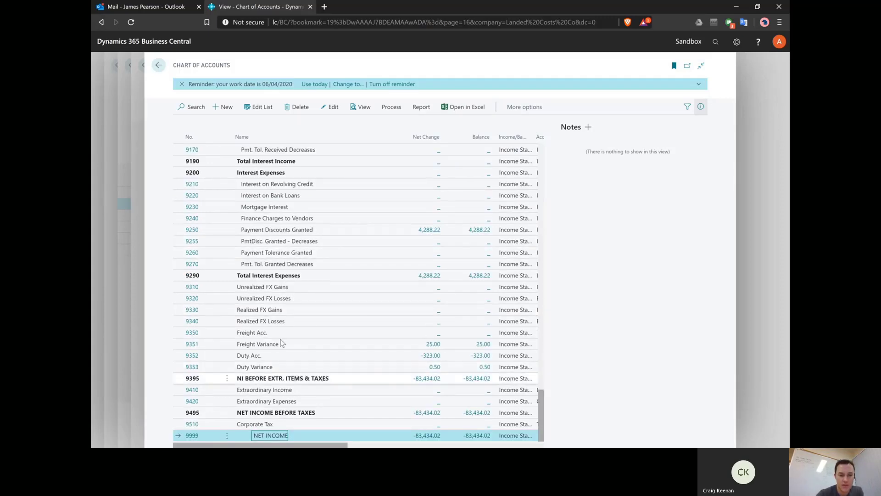
click(298, 344)
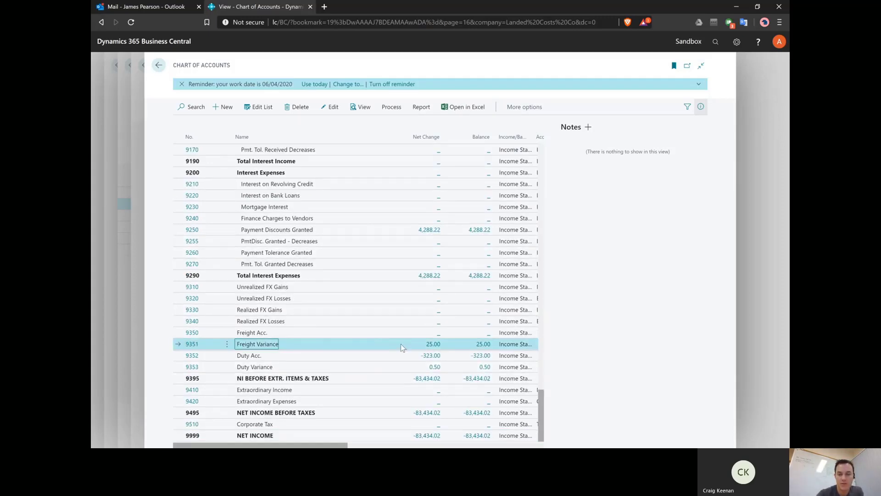
click(433, 345)
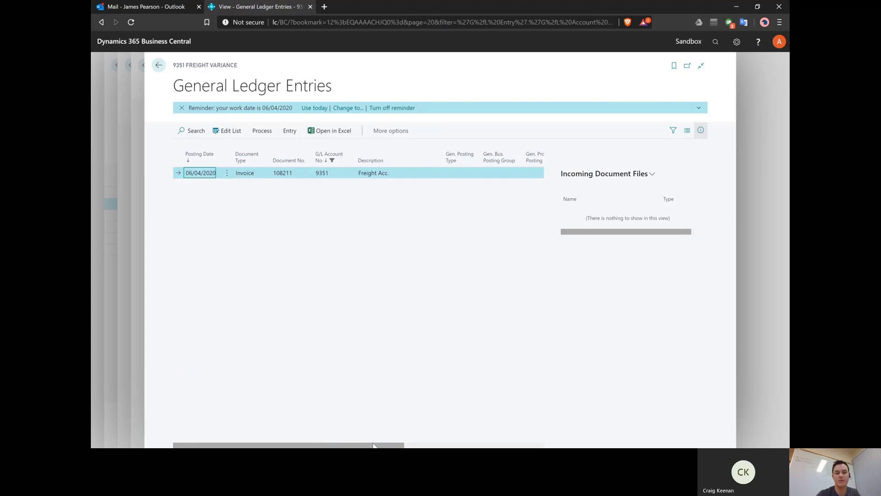
drag(370, 443, 516, 445)
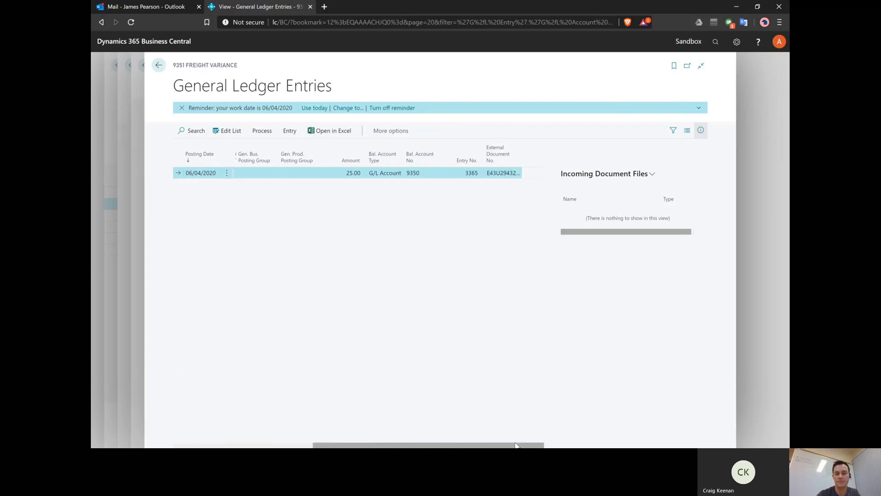
click(138, 317)
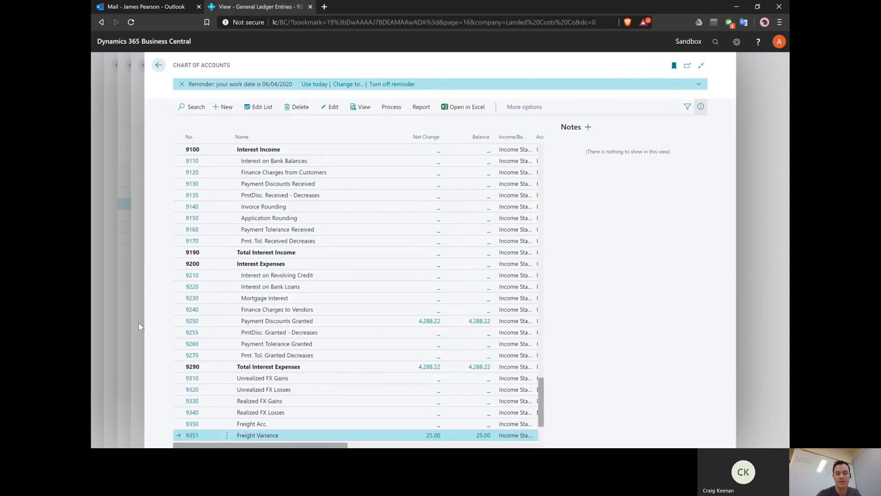
click(138, 323)
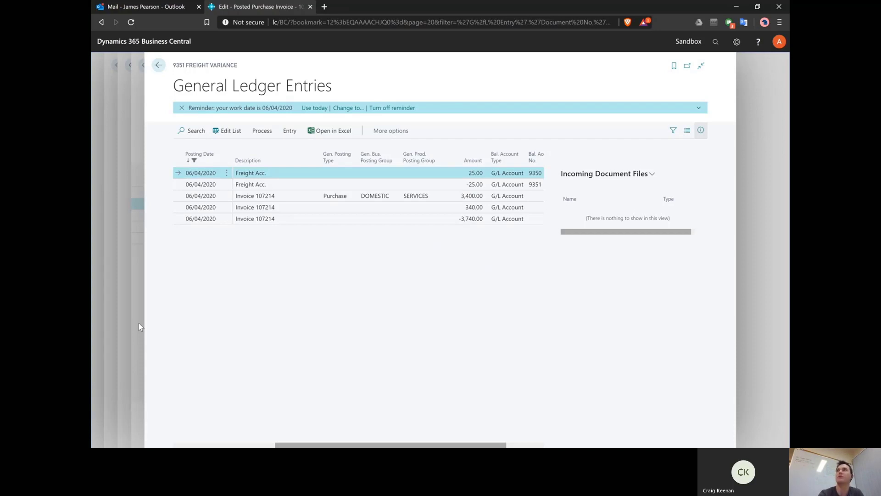
key(alt+q)
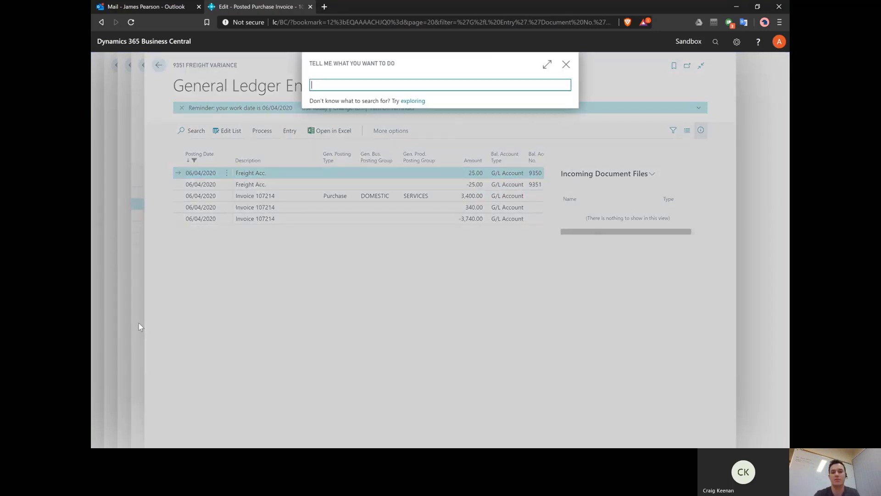
text(landed )
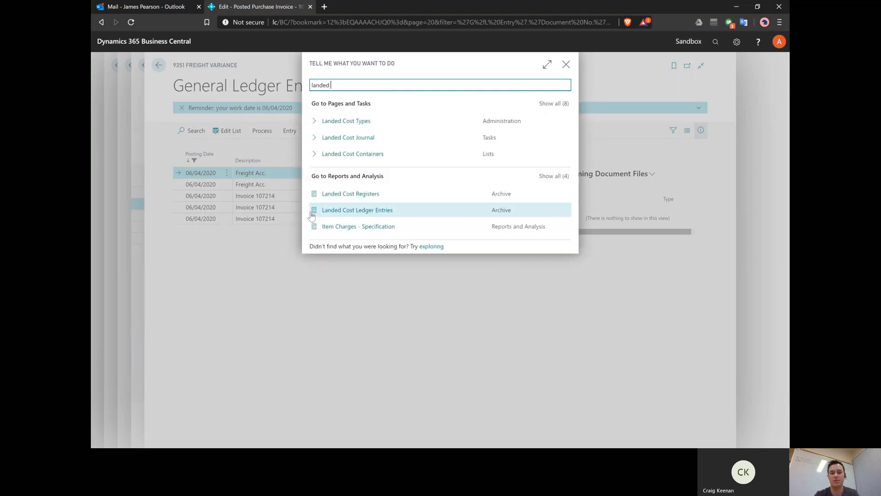
text(cost led)
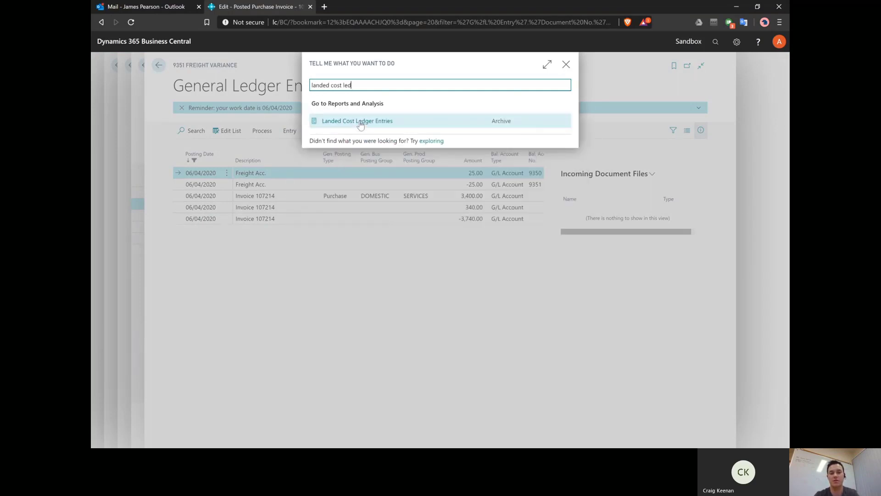
click(360, 122)
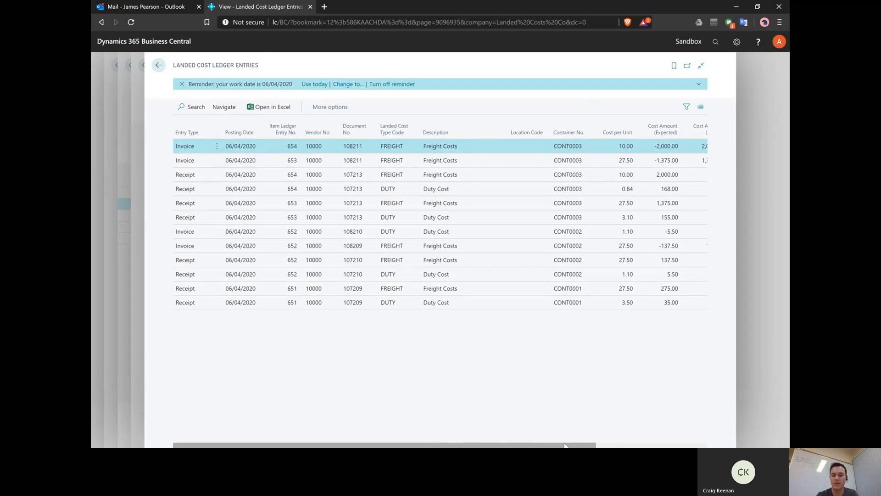
drag(566, 445, 670, 442)
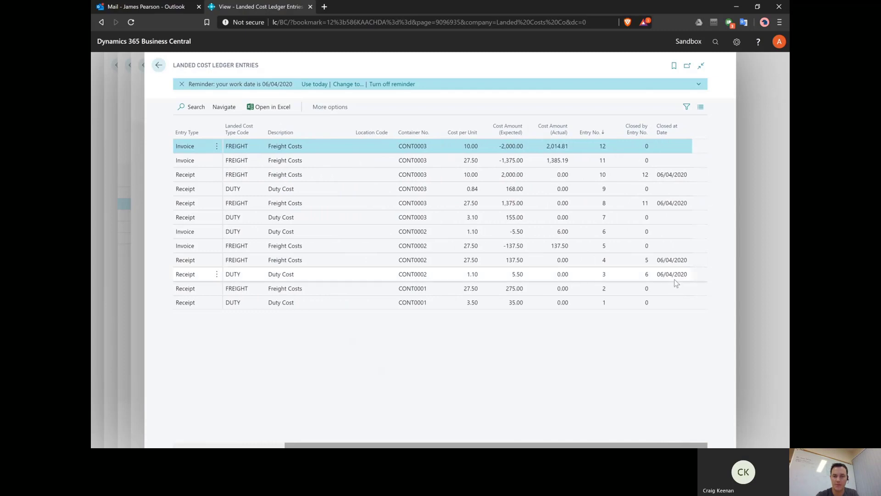
click(631, 174)
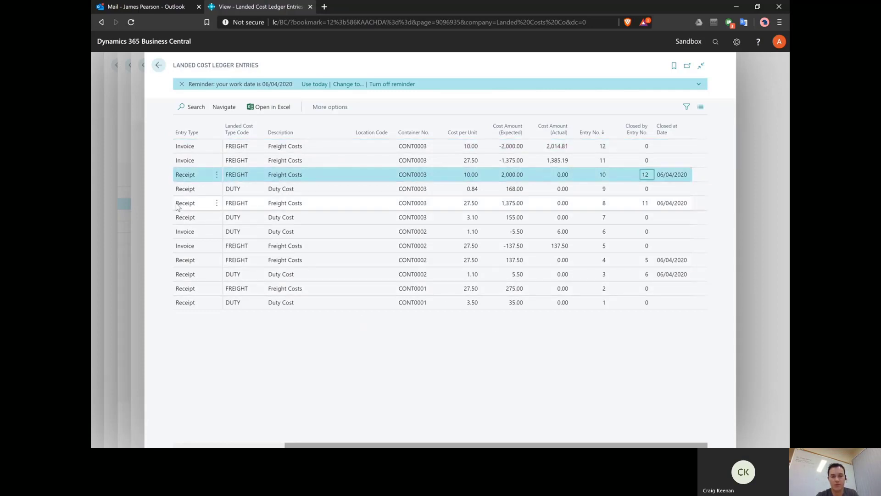
ctrl+click(336, 207)
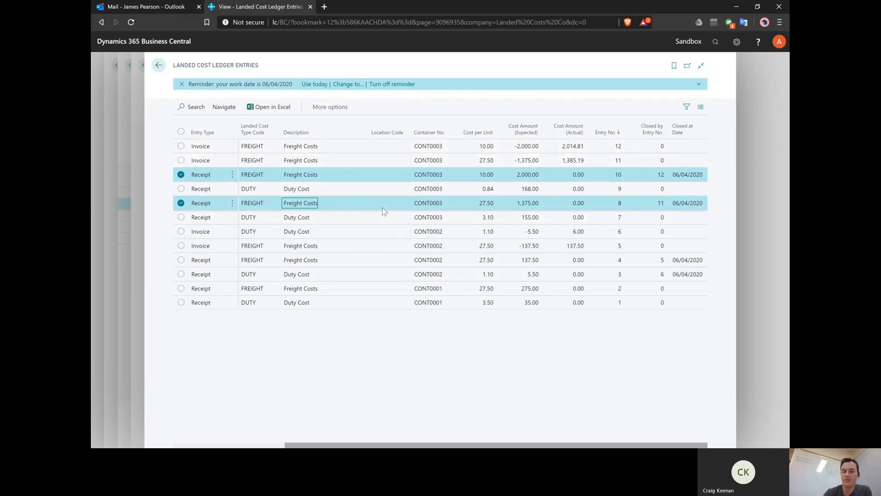
click(135, 244)
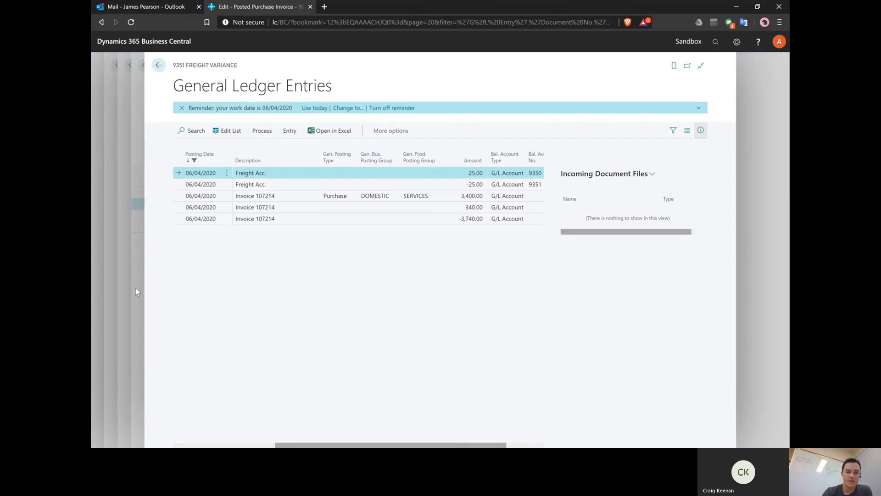
Step: Leave the G/L entries and Navigate page to return to Freight Co's posted invoice 108211
click(139, 304)
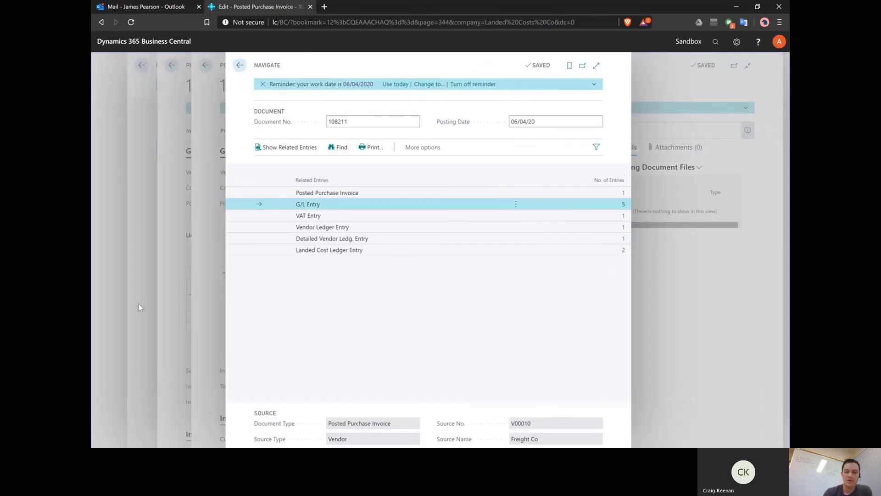
click(216, 323)
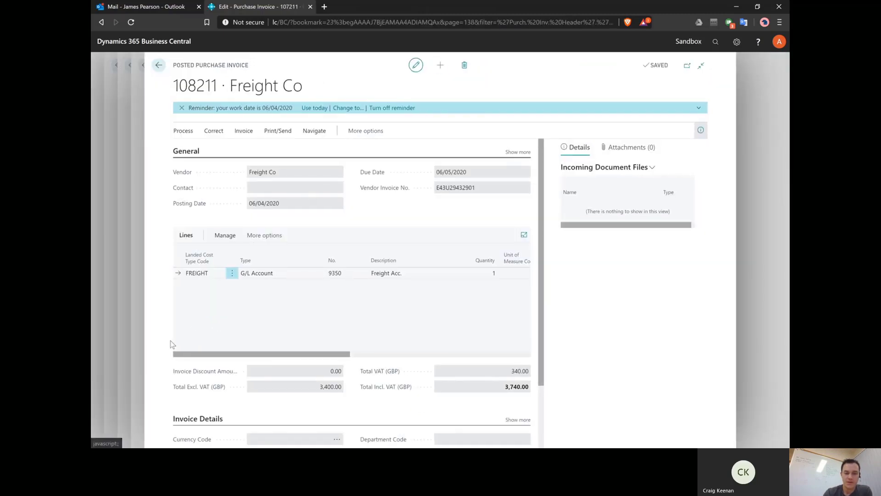